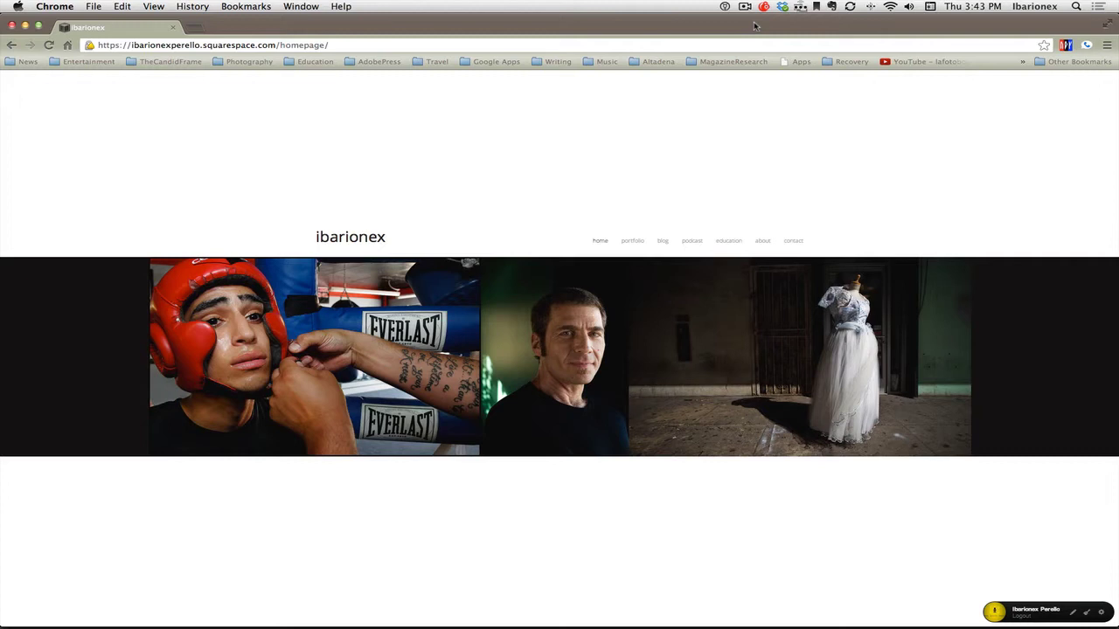
Open the site's activity statistics and examine which pages are listed under Popular Content.
mouse_move(634, 250)
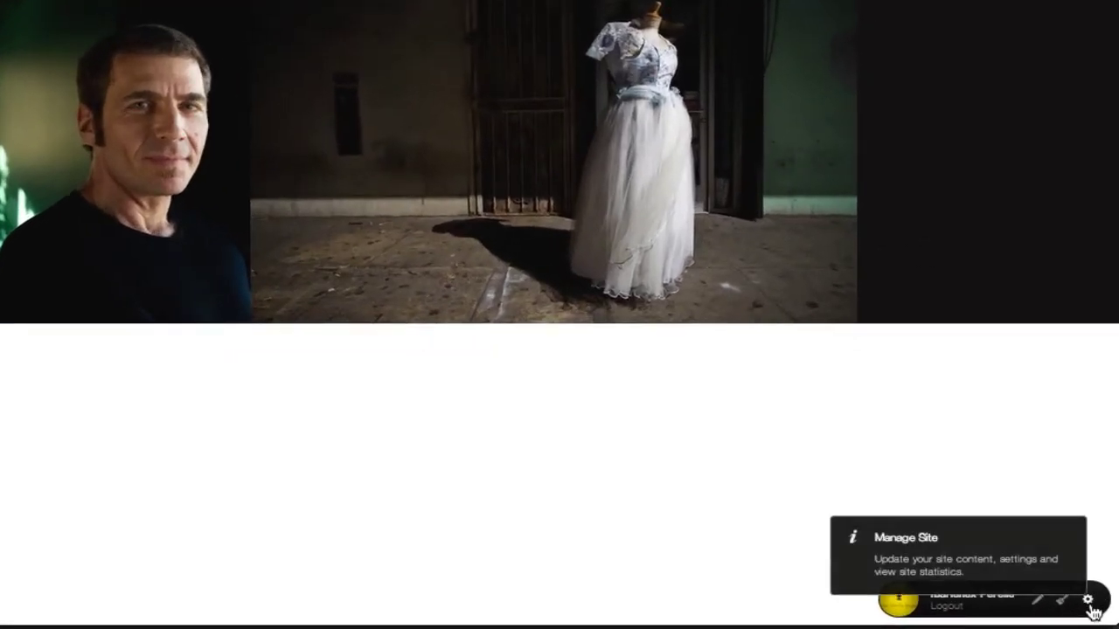
click(1089, 603)
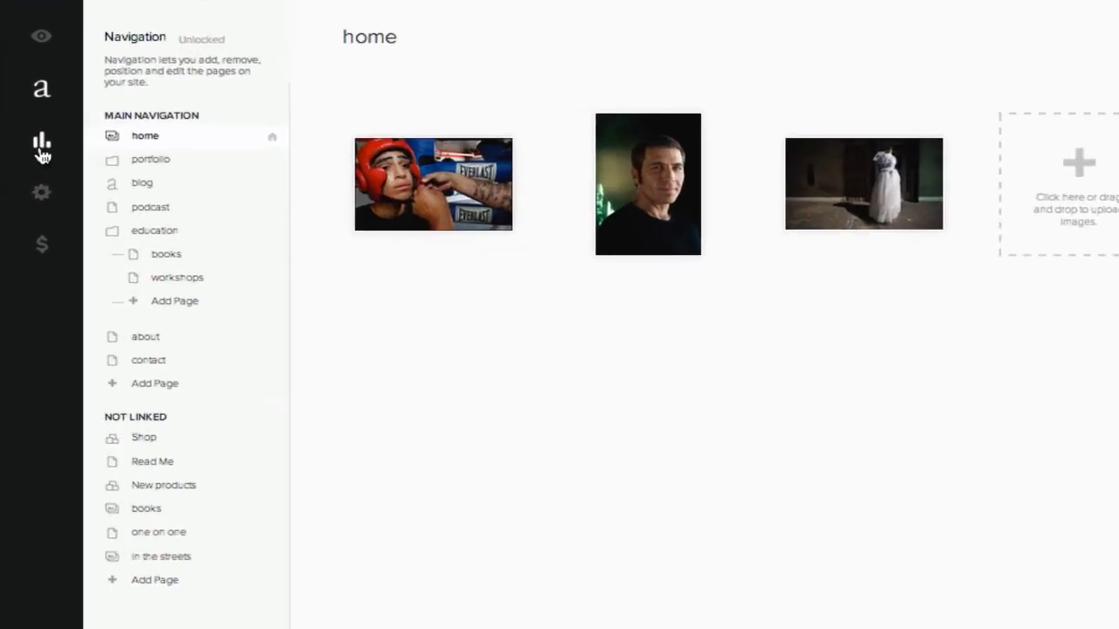
click(41, 153)
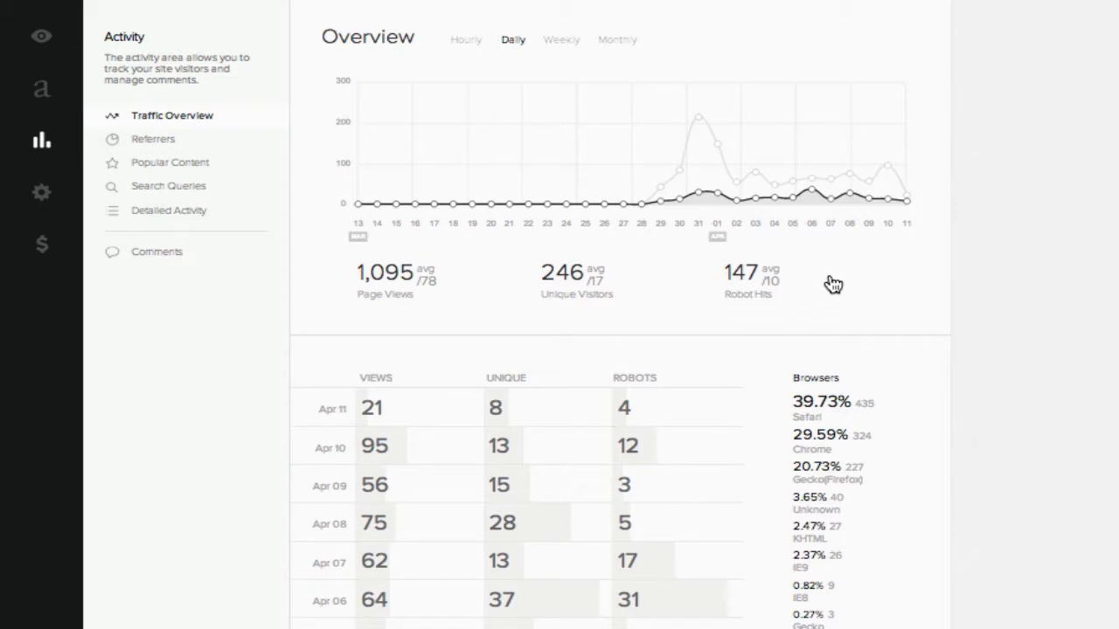
mouse_move(839, 283)
click(160, 169)
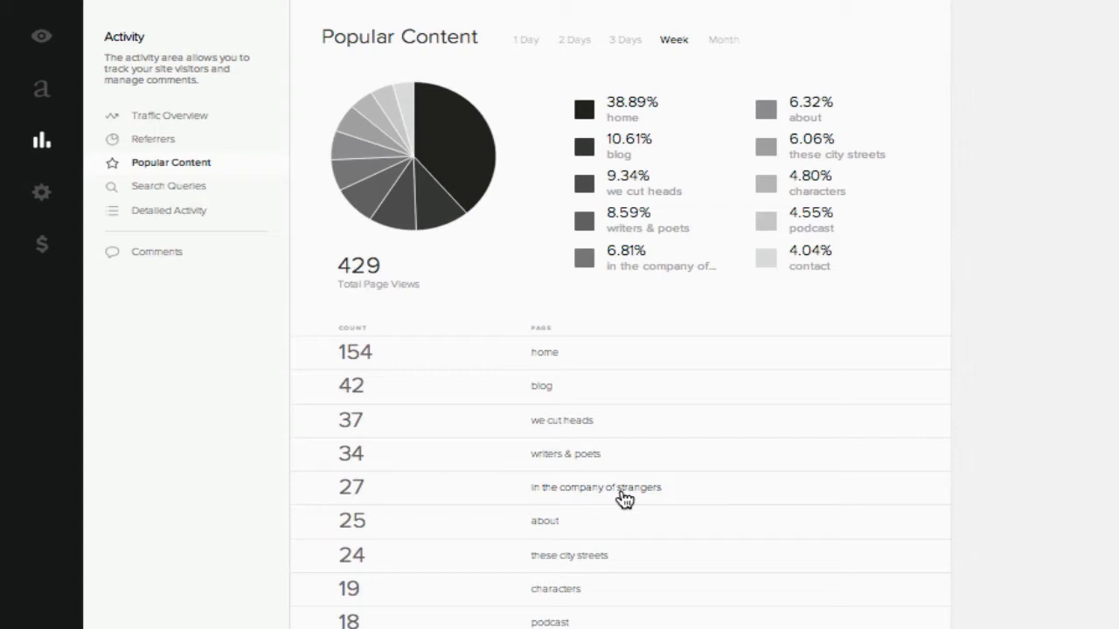
scroll(622, 467, down, 2)
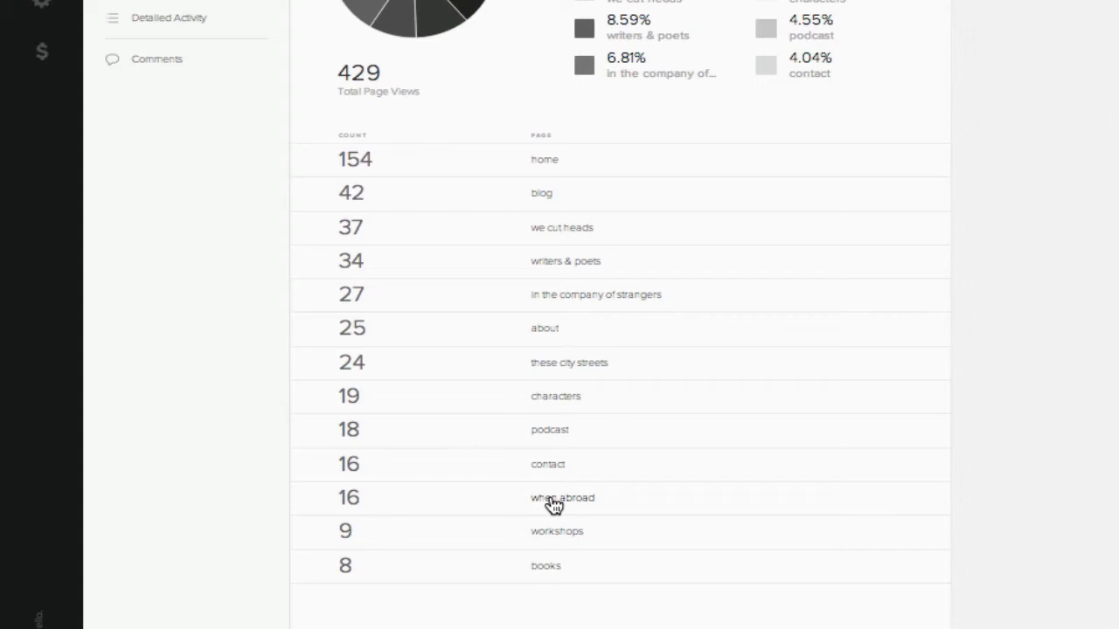
Switch to Lightroom and look through the photos in the PSD + TIFF collection.
key(super+Tab)
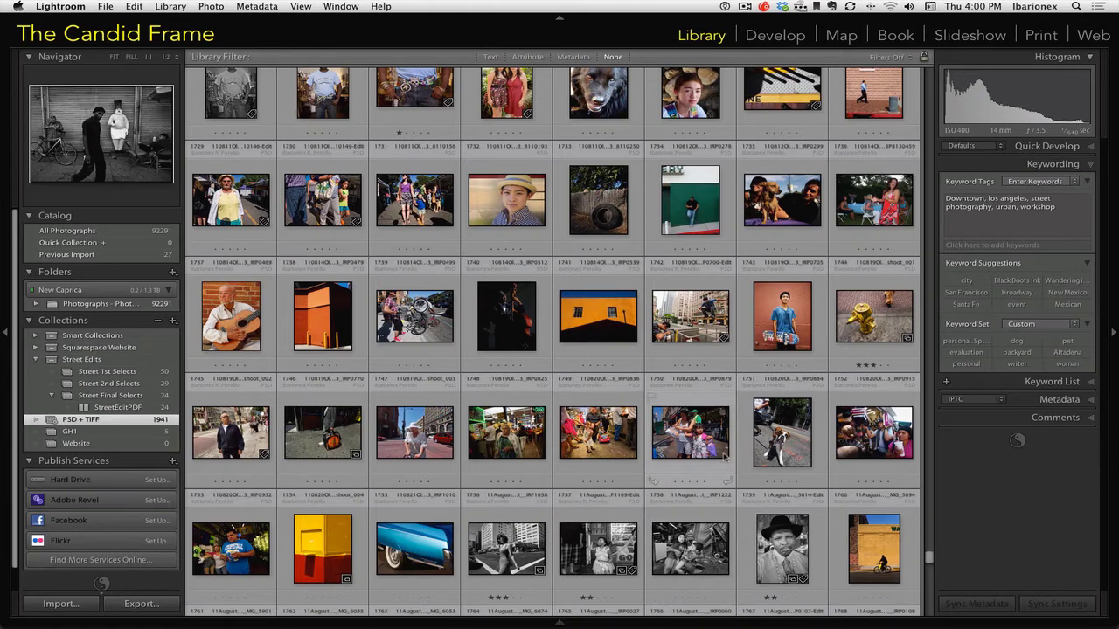
scroll(724, 456, up, 3)
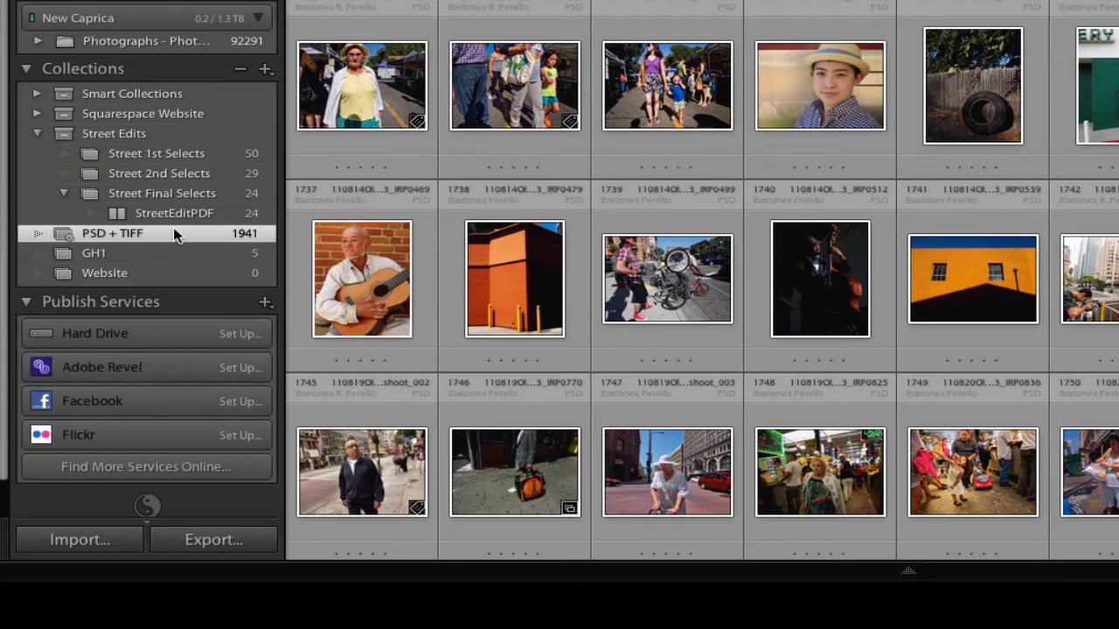
click(440, 187)
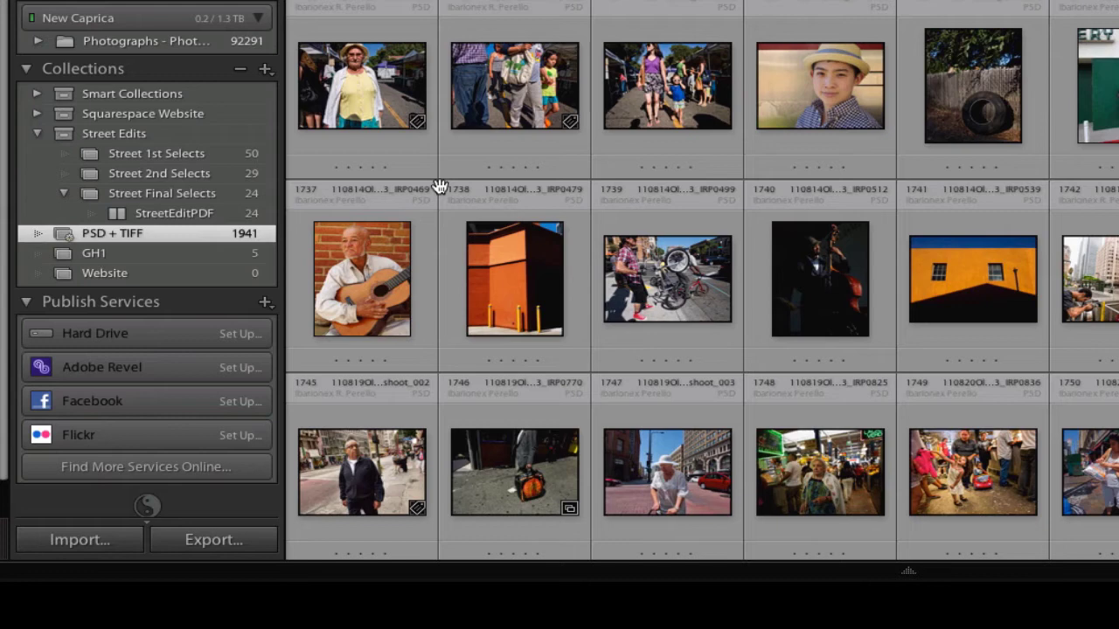
scroll(440, 186, down, 3)
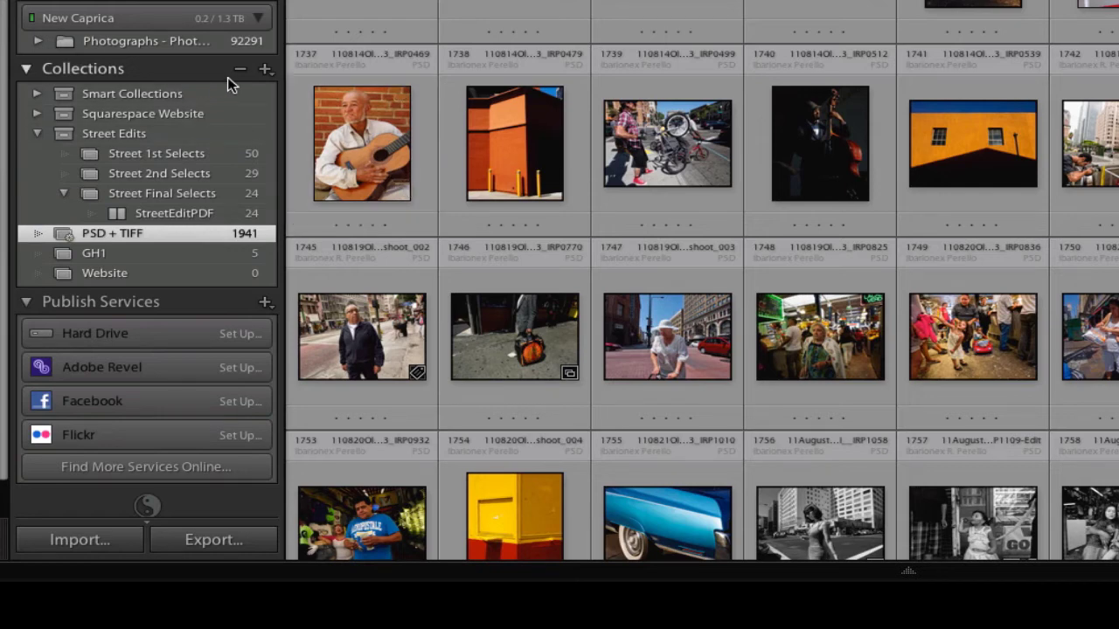
click(265, 71)
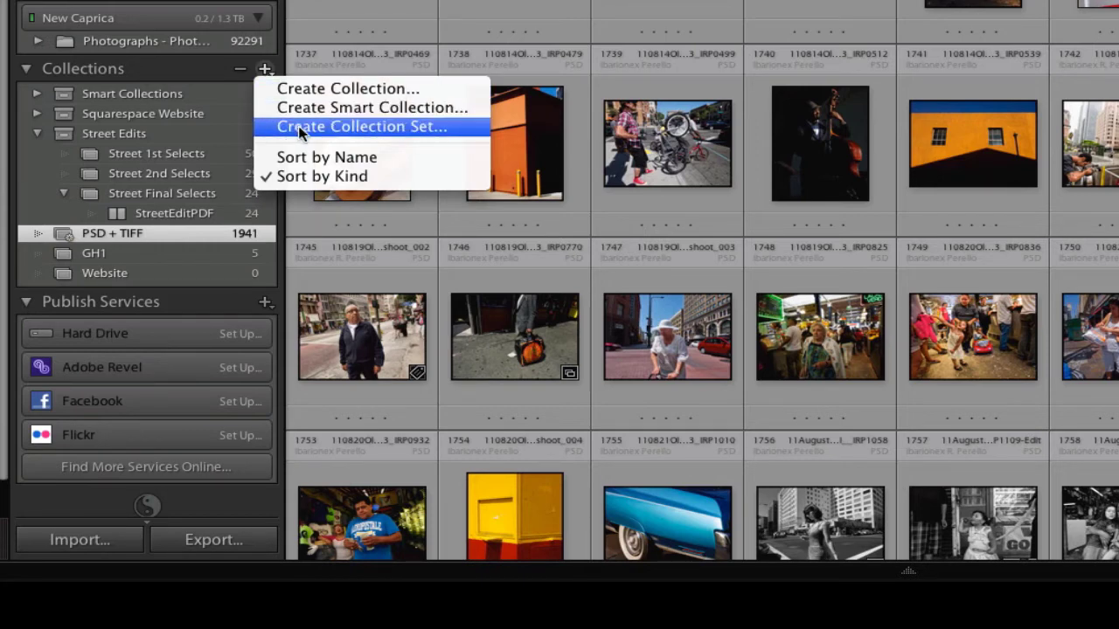
click(185, 70)
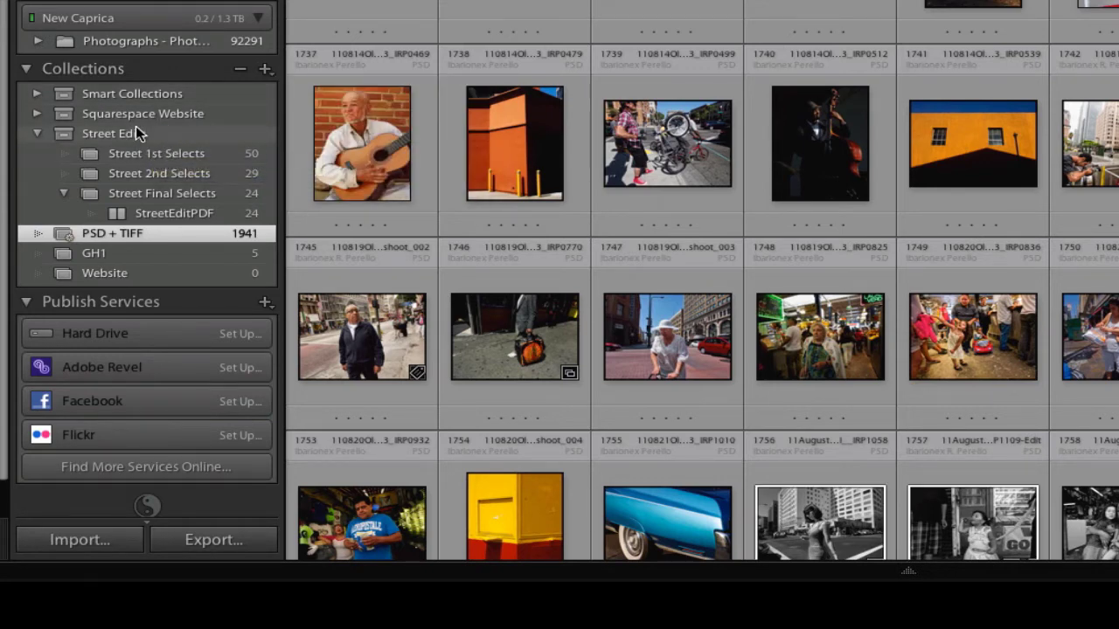
click(265, 69)
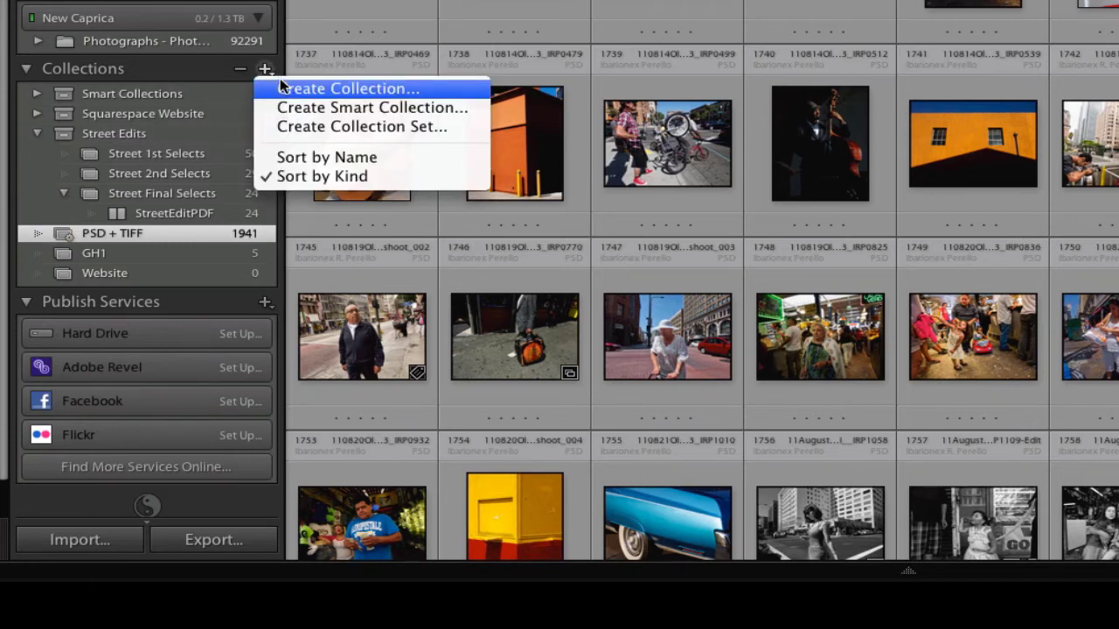
click(183, 70)
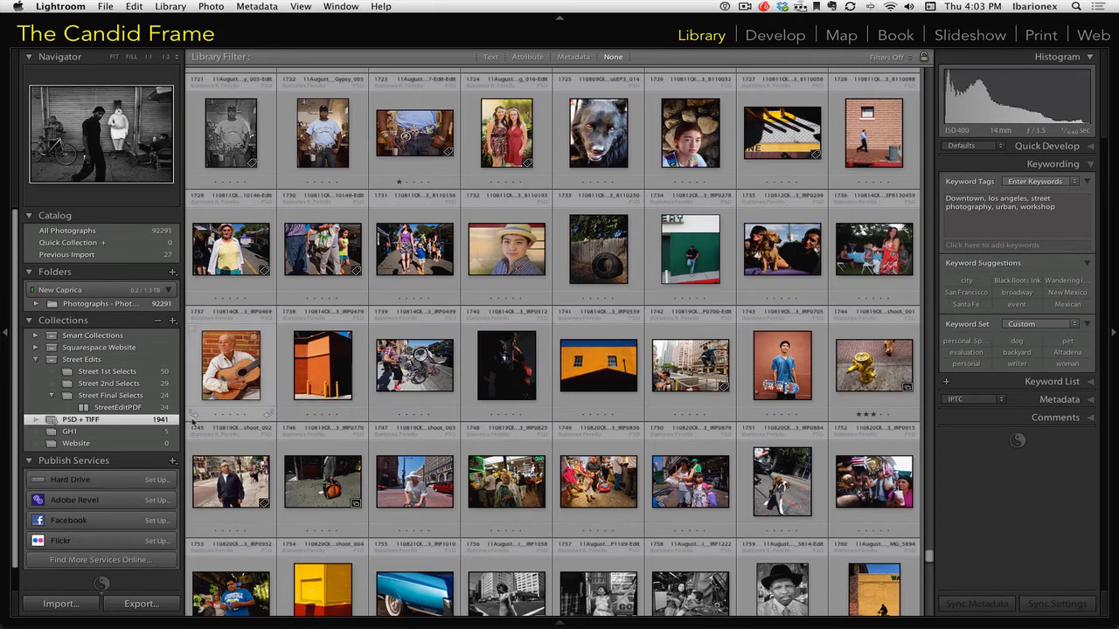
Open the Street 1st Selects collection in the Street Edits set and select all of its photos.
click(133, 373)
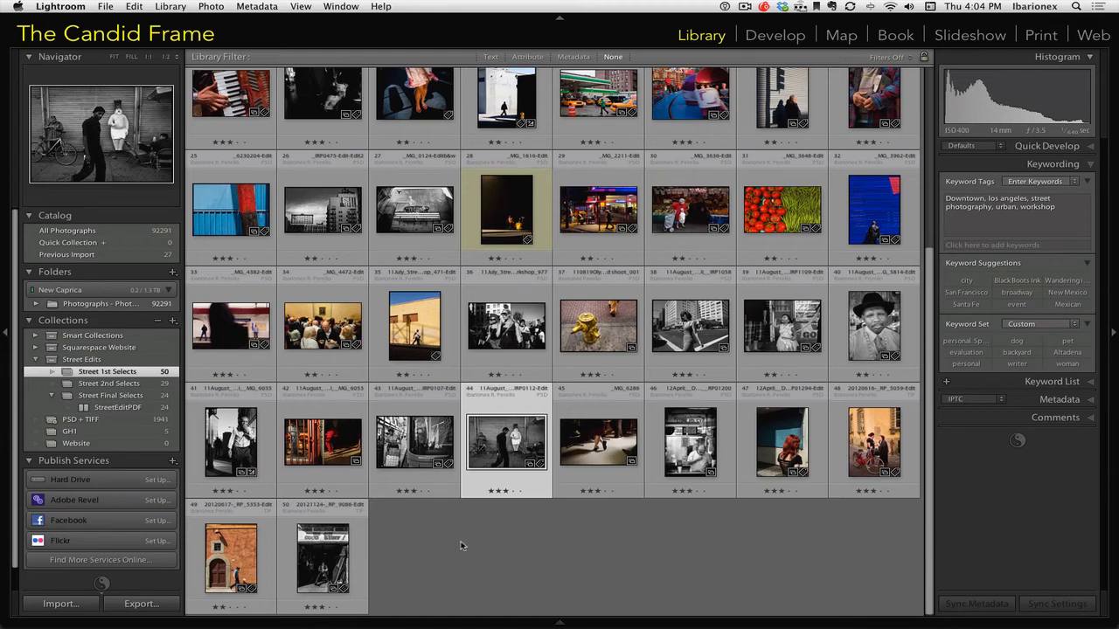
key(super+a)
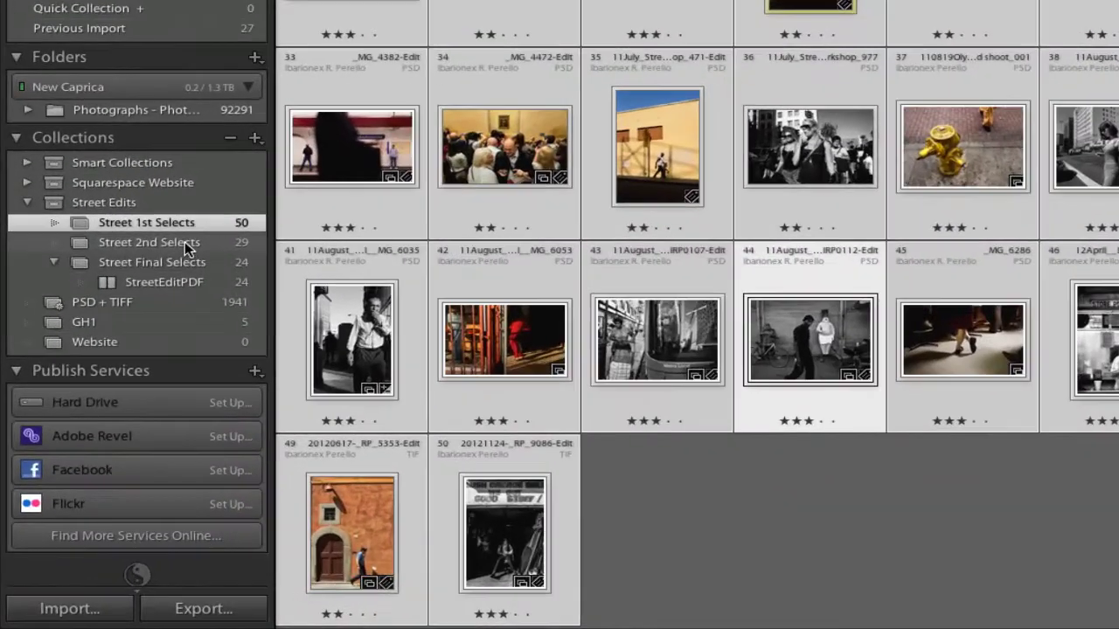
click(256, 139)
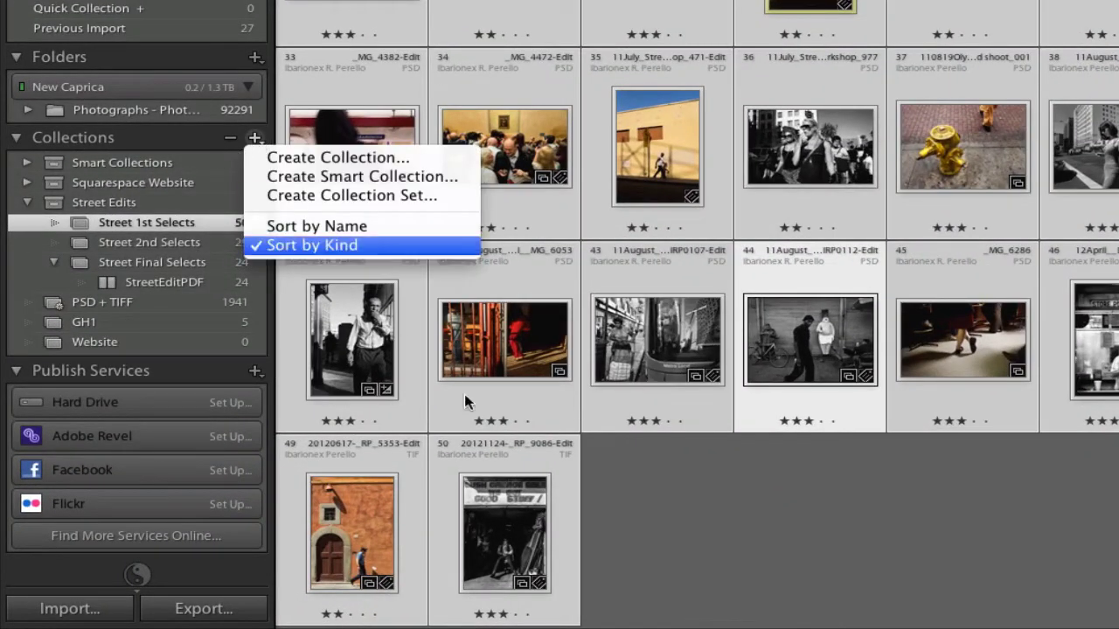
click(559, 374)
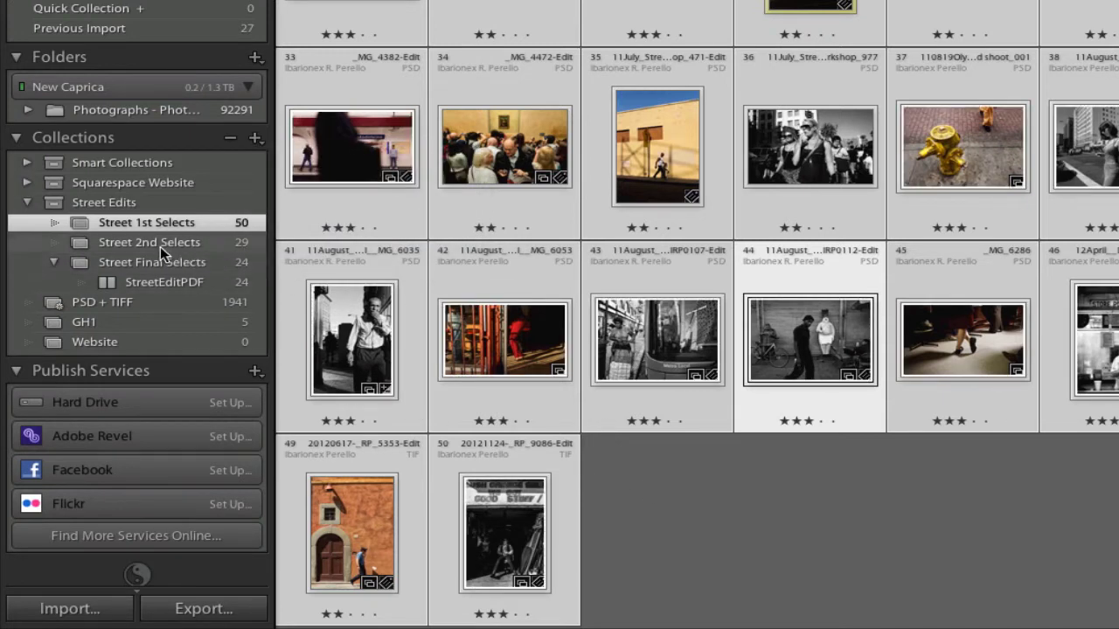
click(694, 516)
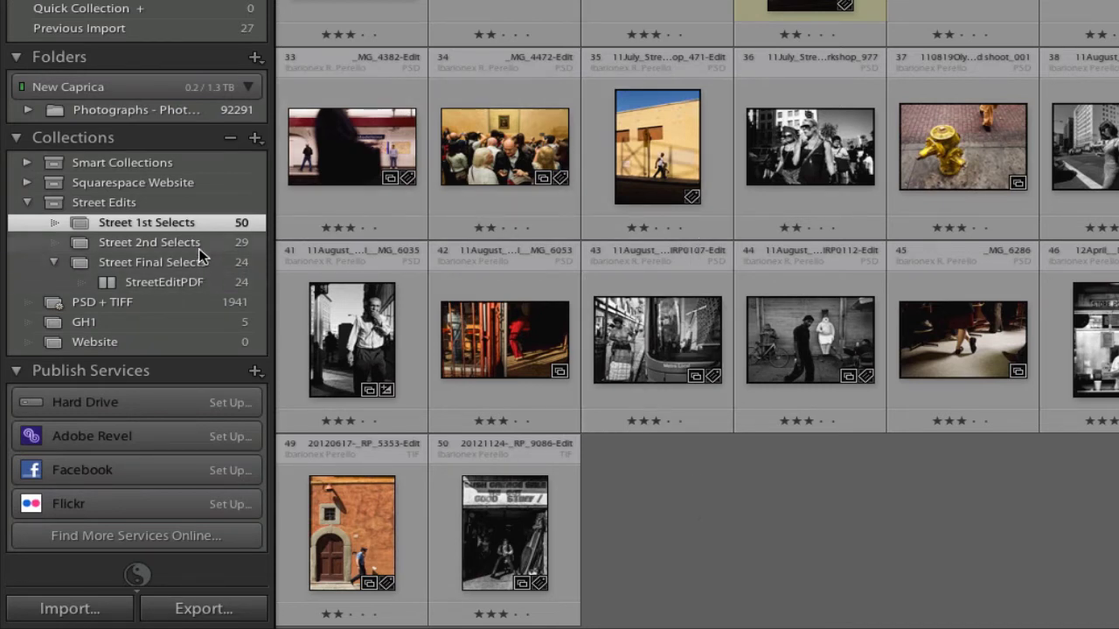
key(ctrl+a)
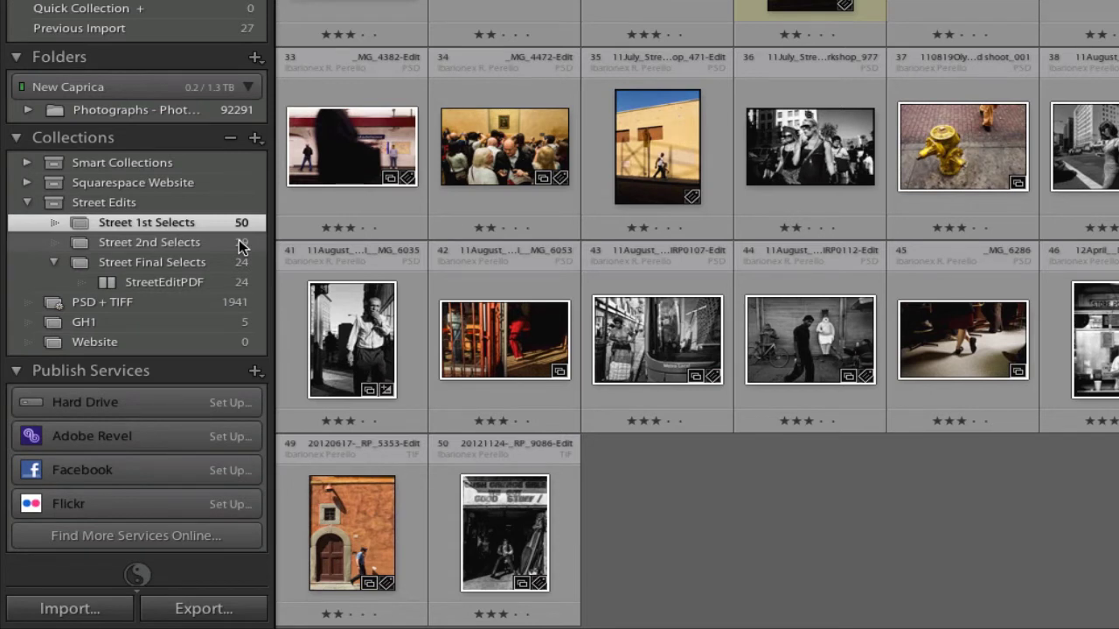
click(186, 226)
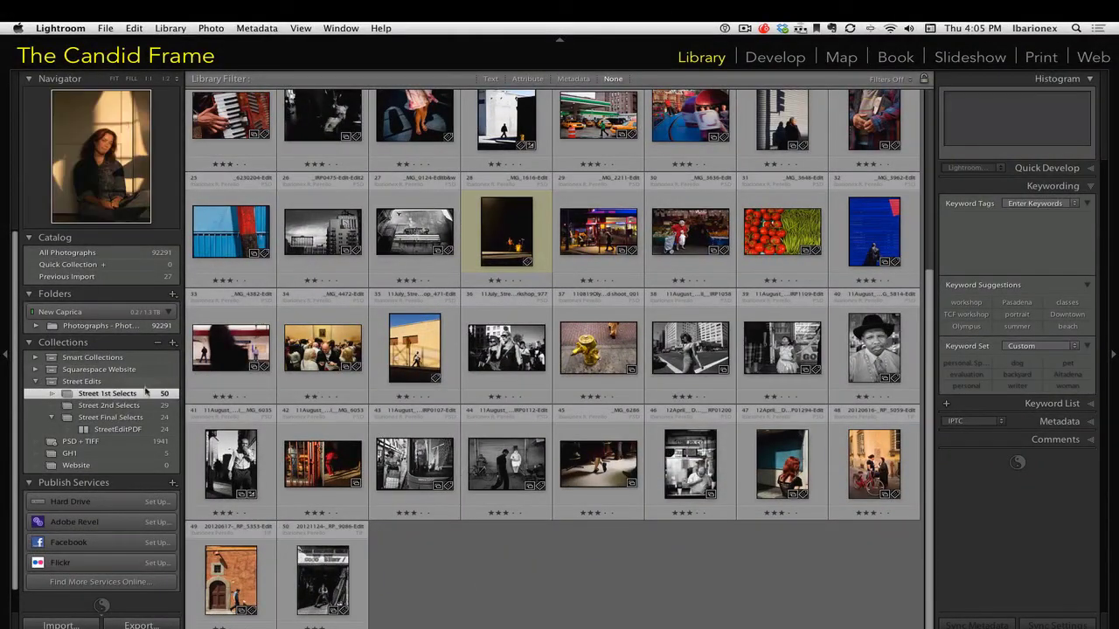
Compare the first photo of the Street 1st Selects collection side by side with the next one, hiding the side panels.
scroll(228, 192, up, 5)
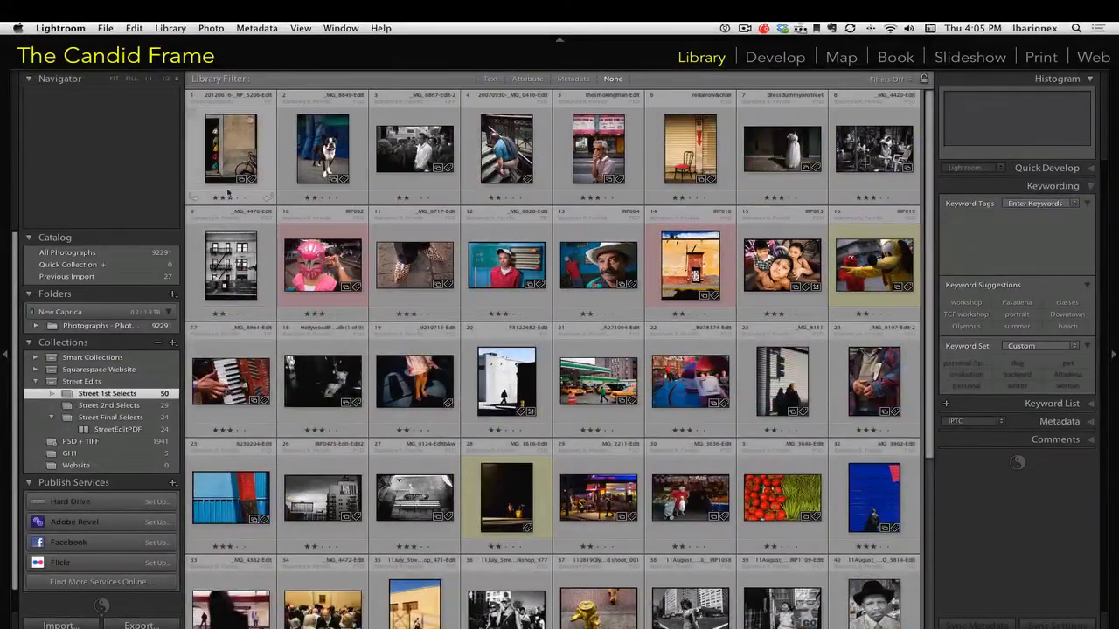
click(233, 149)
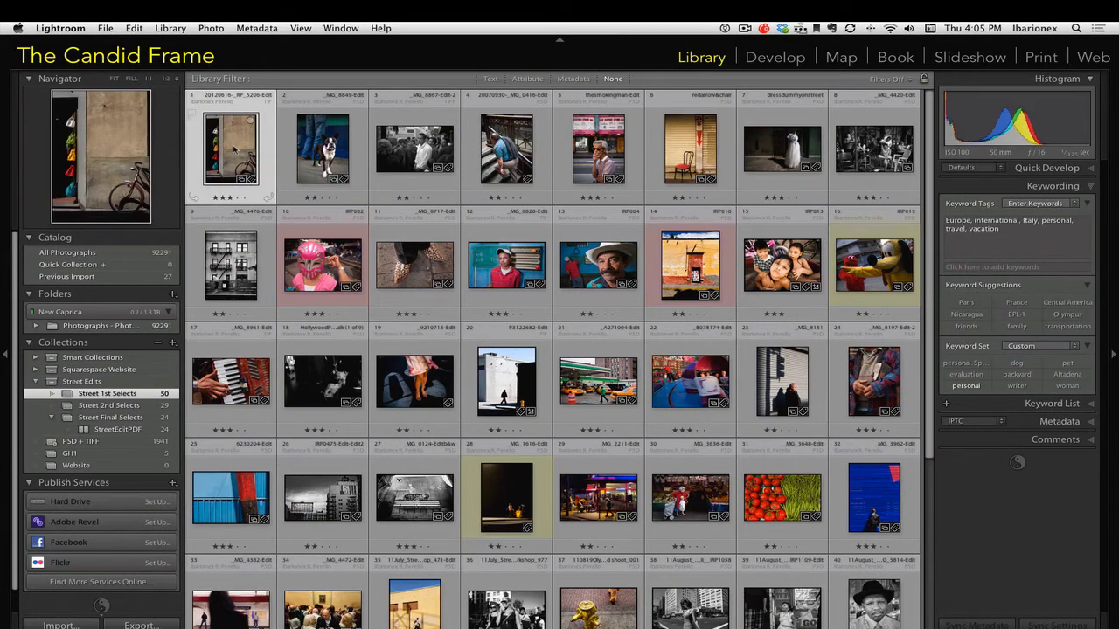
key(c)
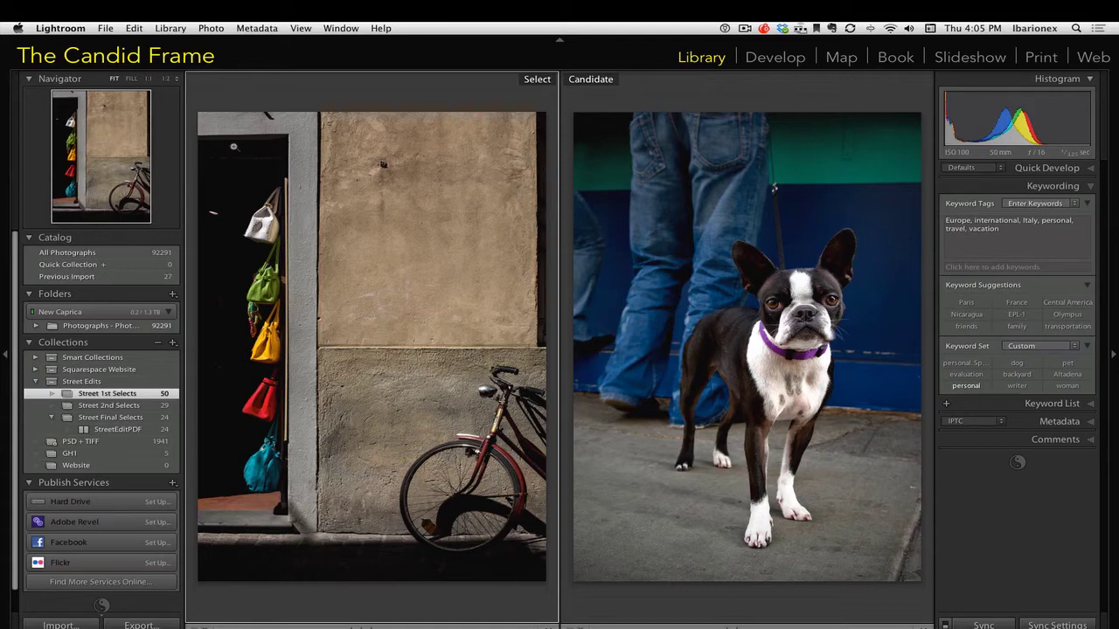
key(Tab)
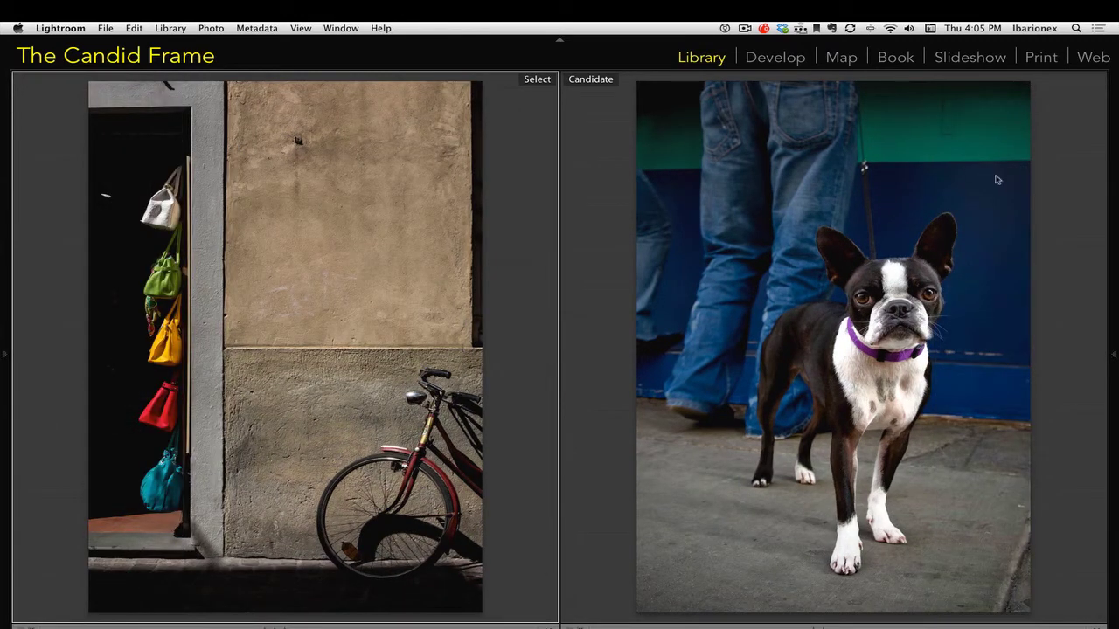
Compare the doorway-and-bicycle photo against the following candidates one by one, up to the boy in front of the chalkboard.
click(1055, 199)
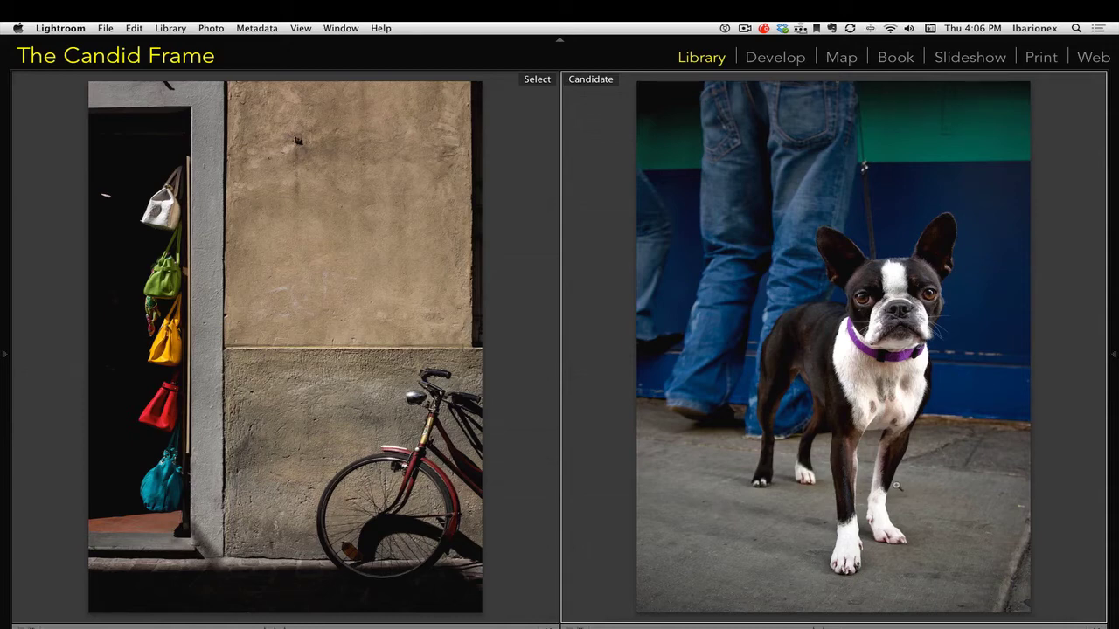
key(Right)
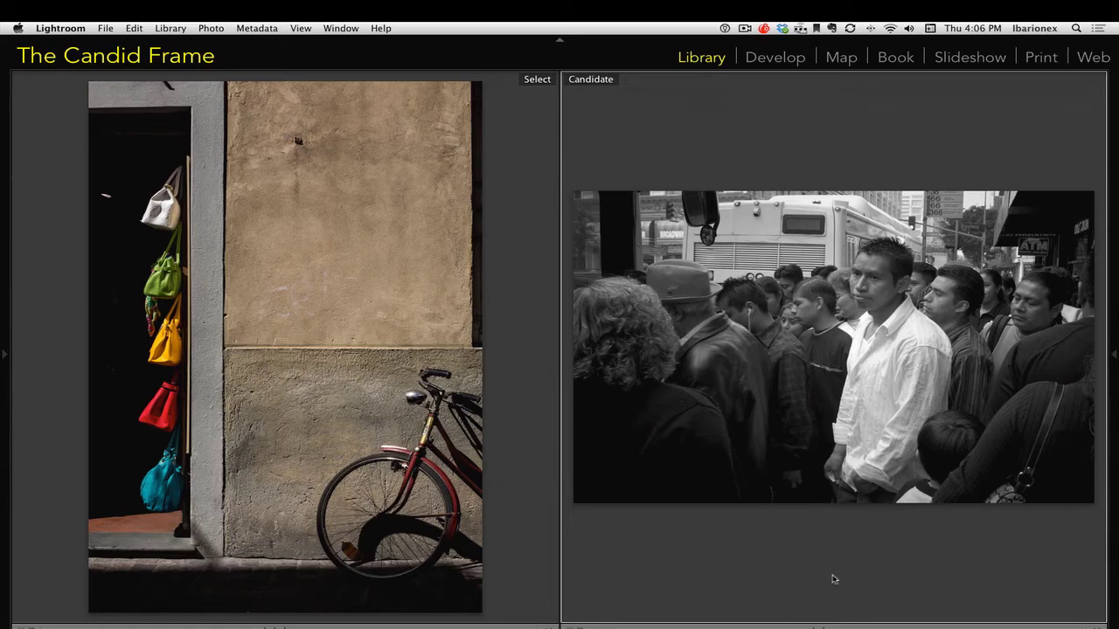
key(Right)
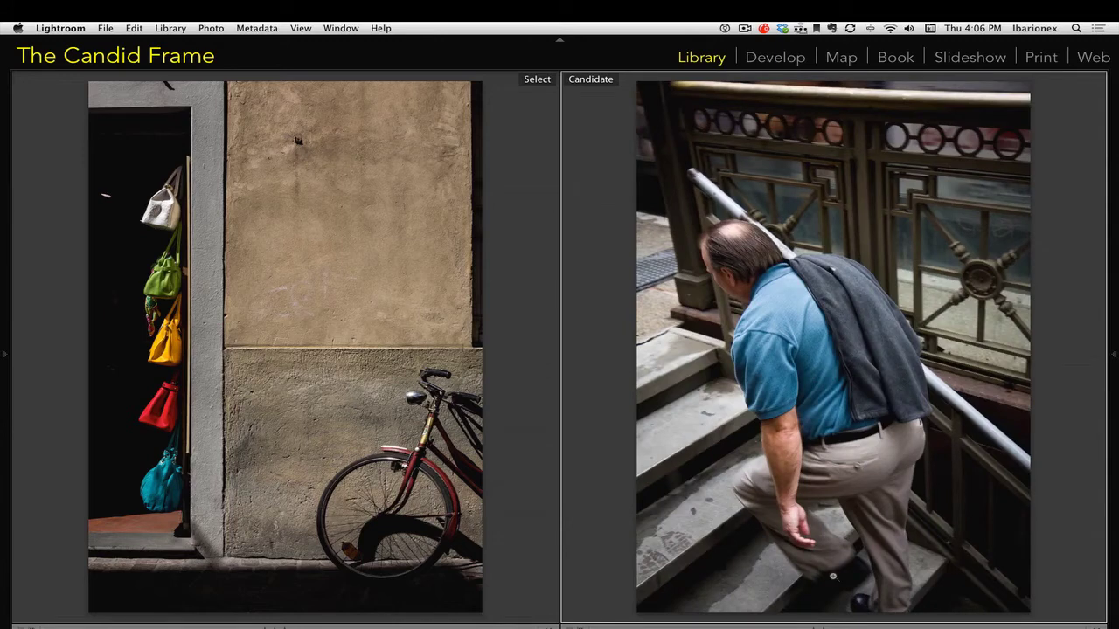
key(Right)
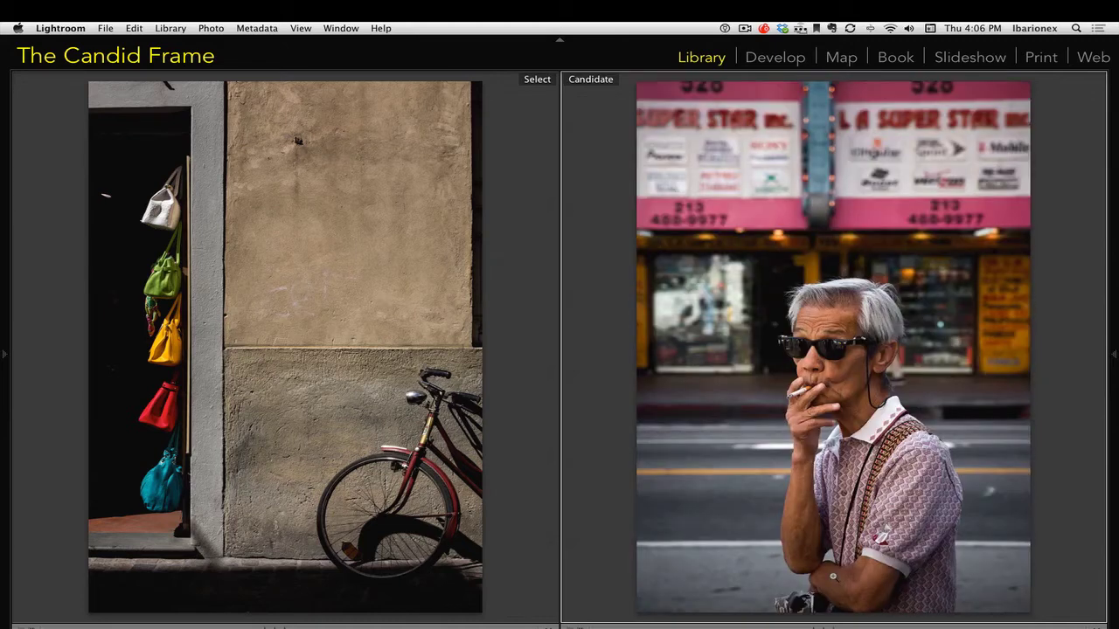
key(Right)
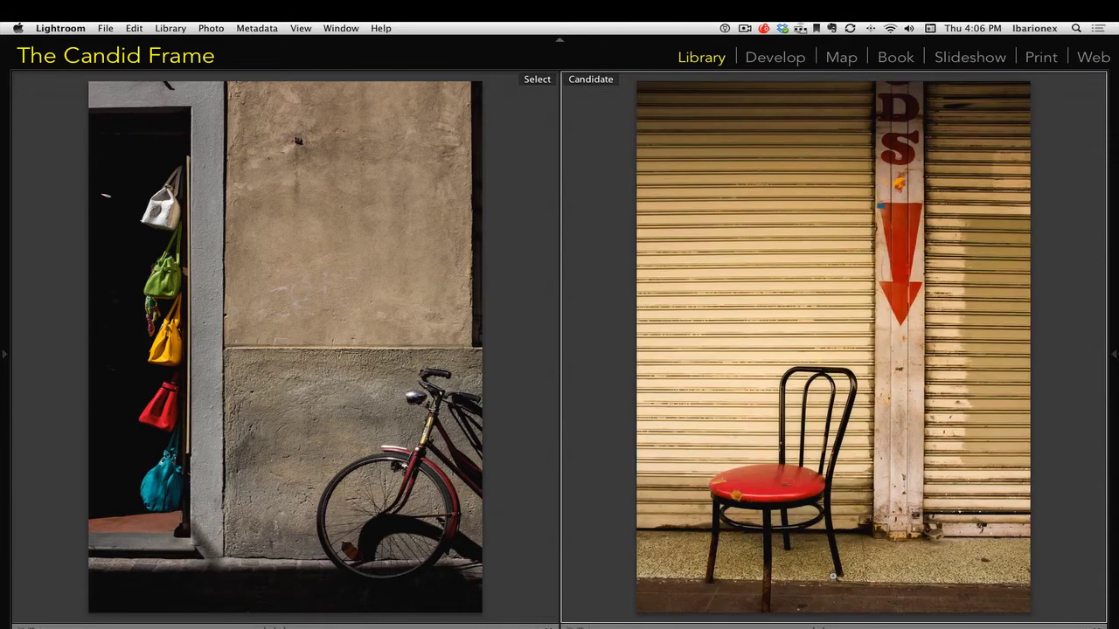
key(Right)
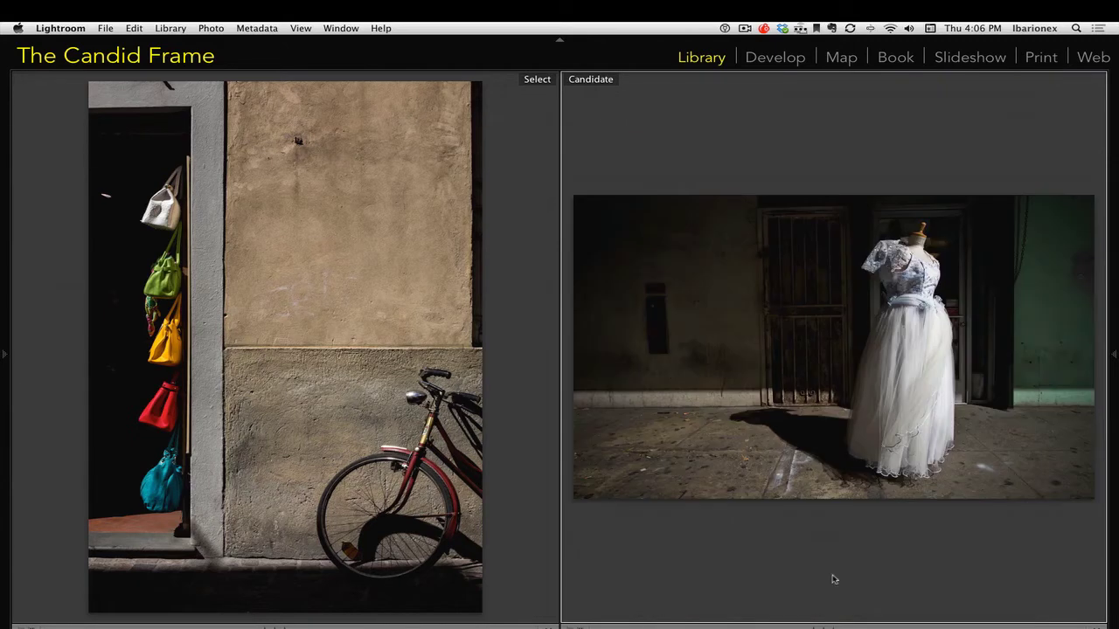
key(Right)
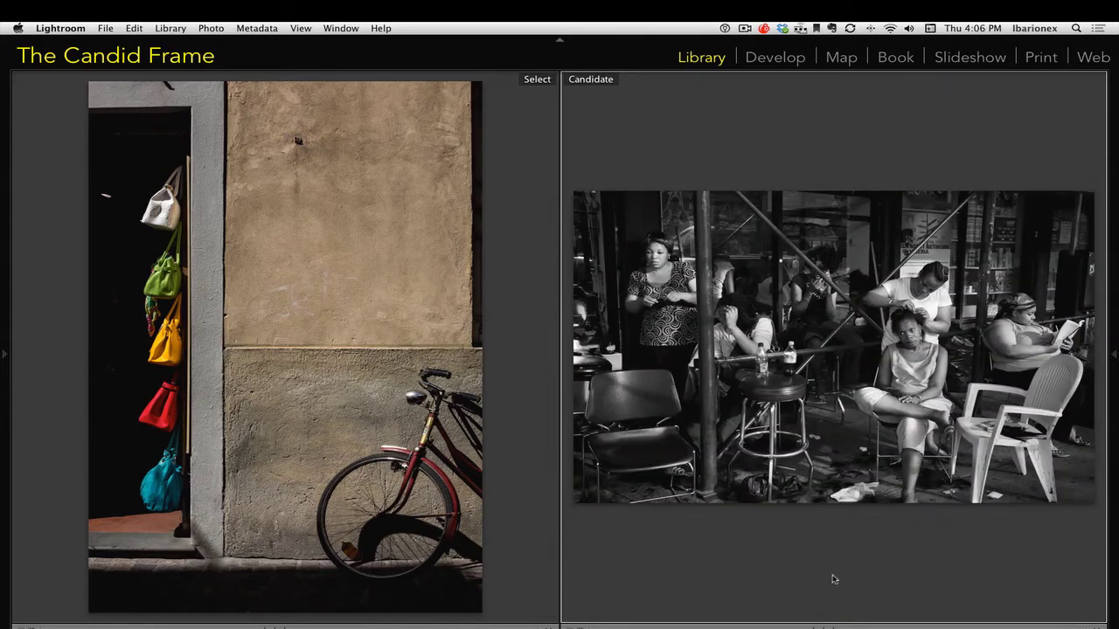
key(Right)
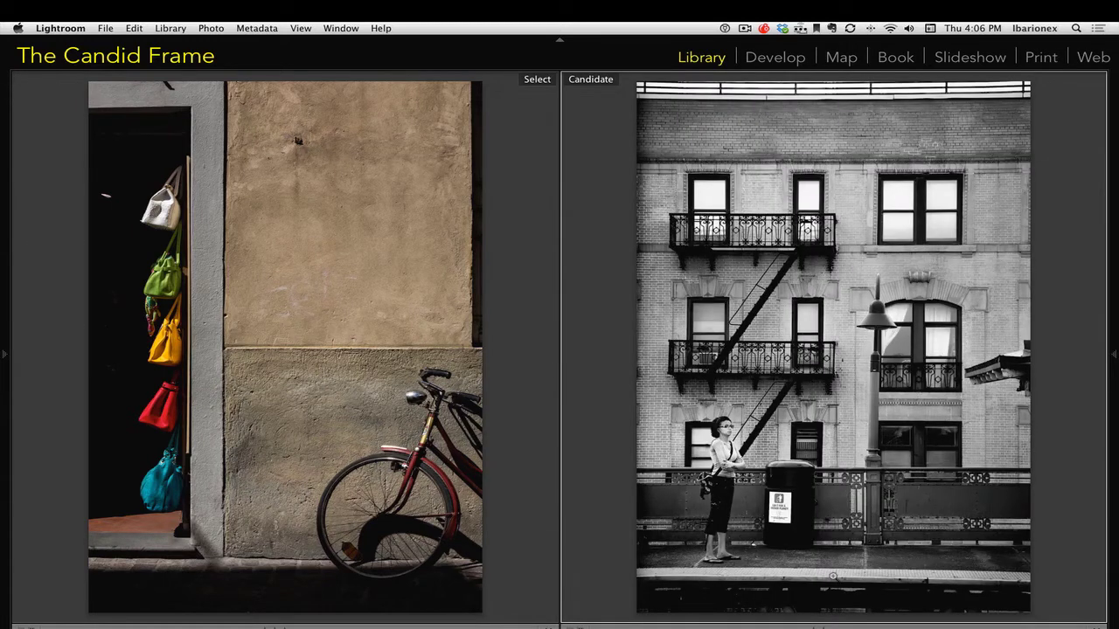
key(Right)
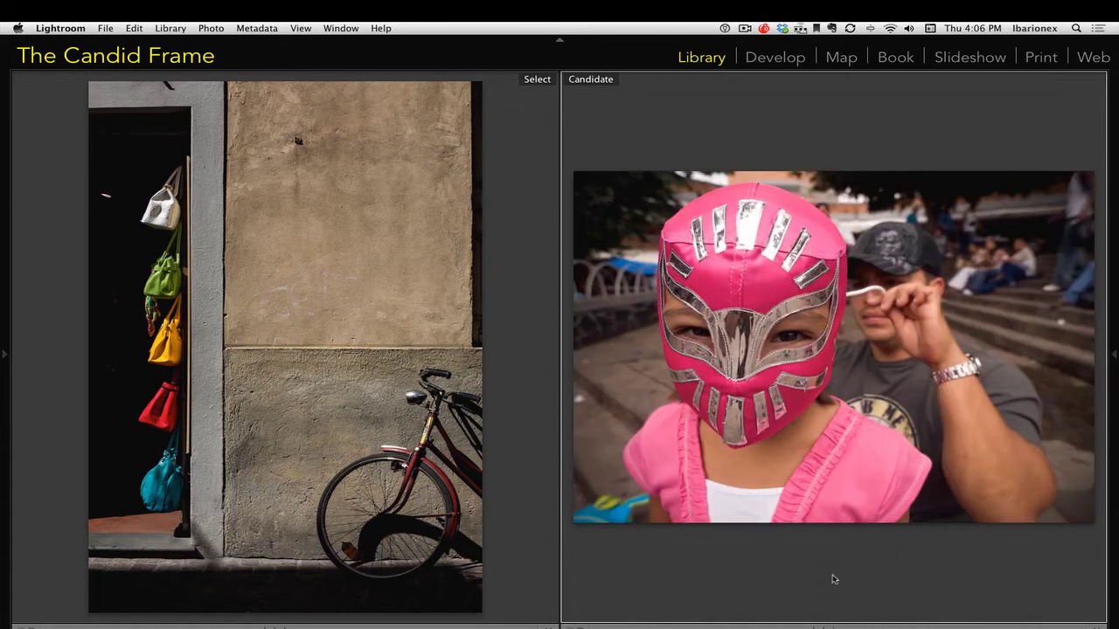
key(Right)
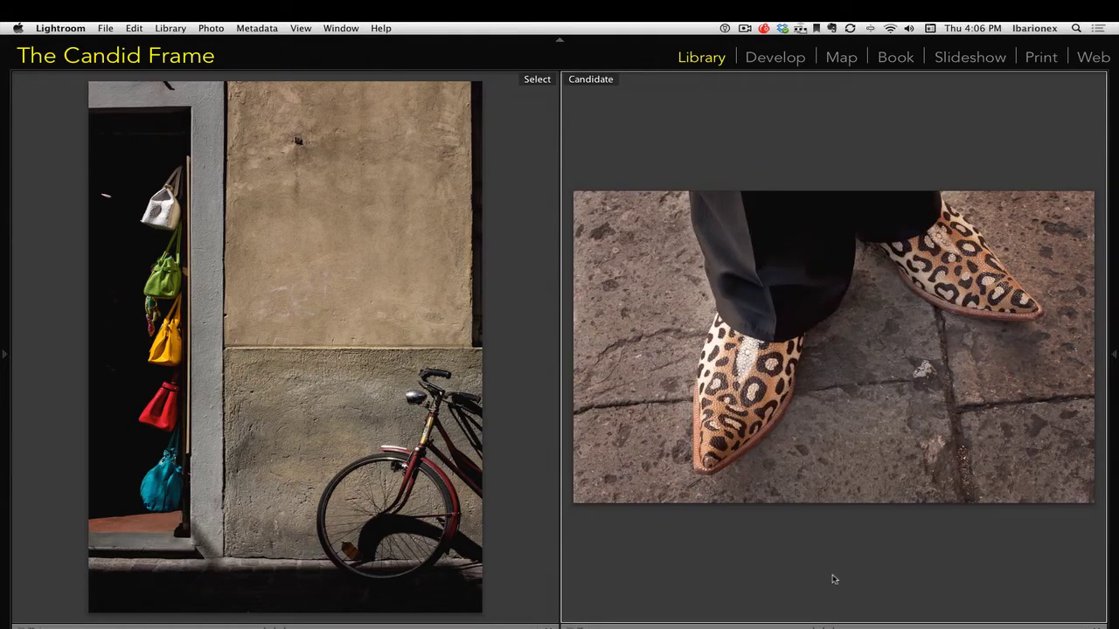
key(Right)
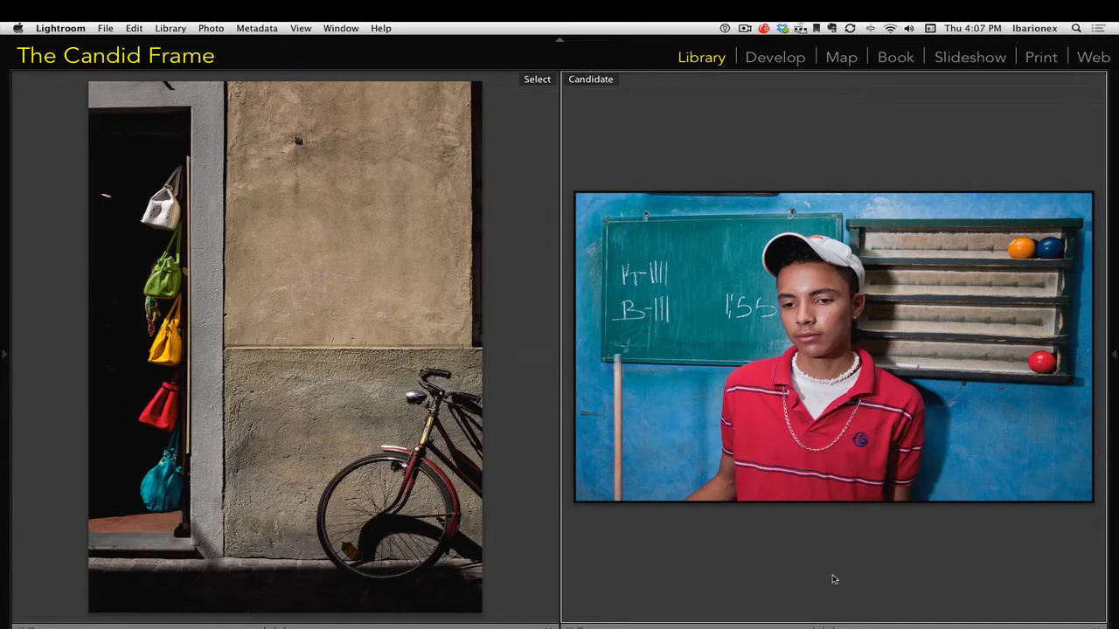
Open the Street 2nd Selects collection and remove the photo of the black-and-white dog from it.
key(Tab)
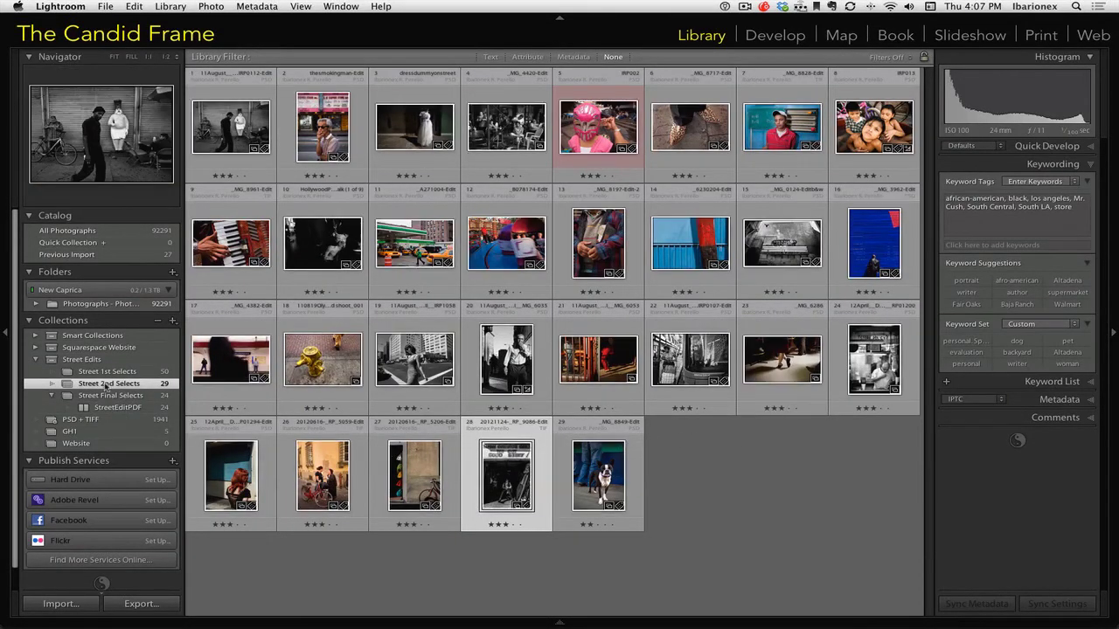
click(628, 468)
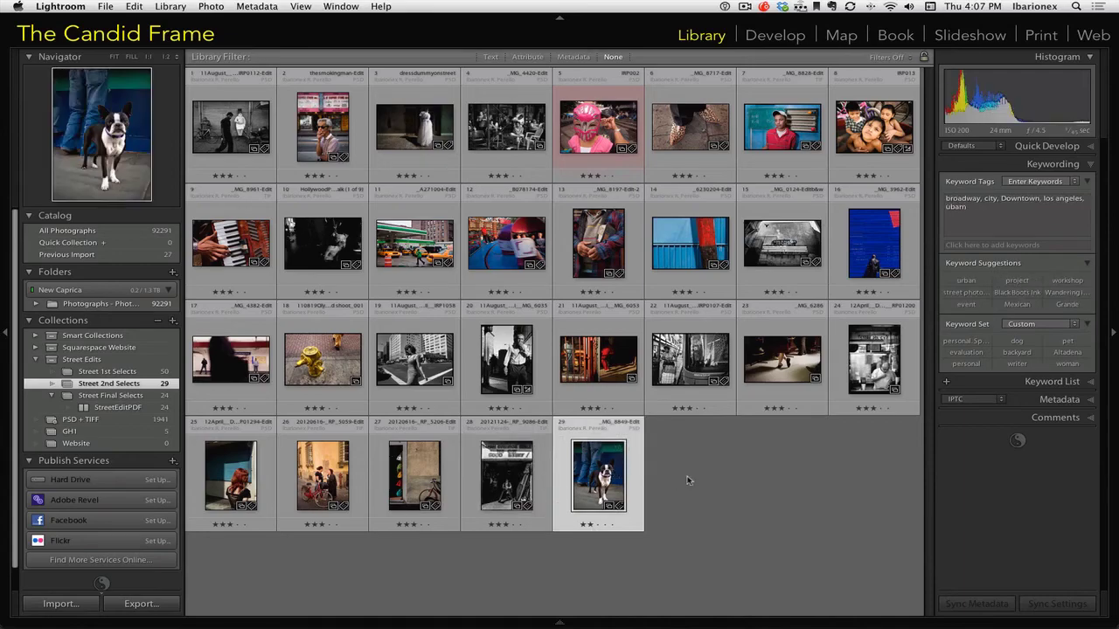
key(Delete)
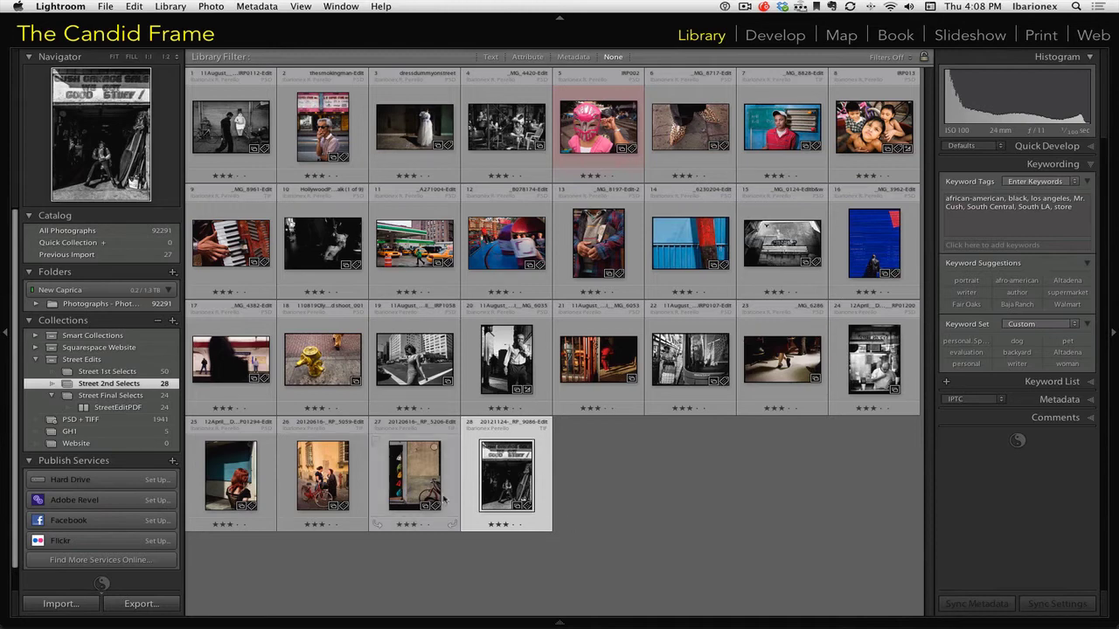
View the two women with the red bicycle and the Los Angeles Theatre photo enlarged from the Street 2nd Selects collection.
click(136, 397)
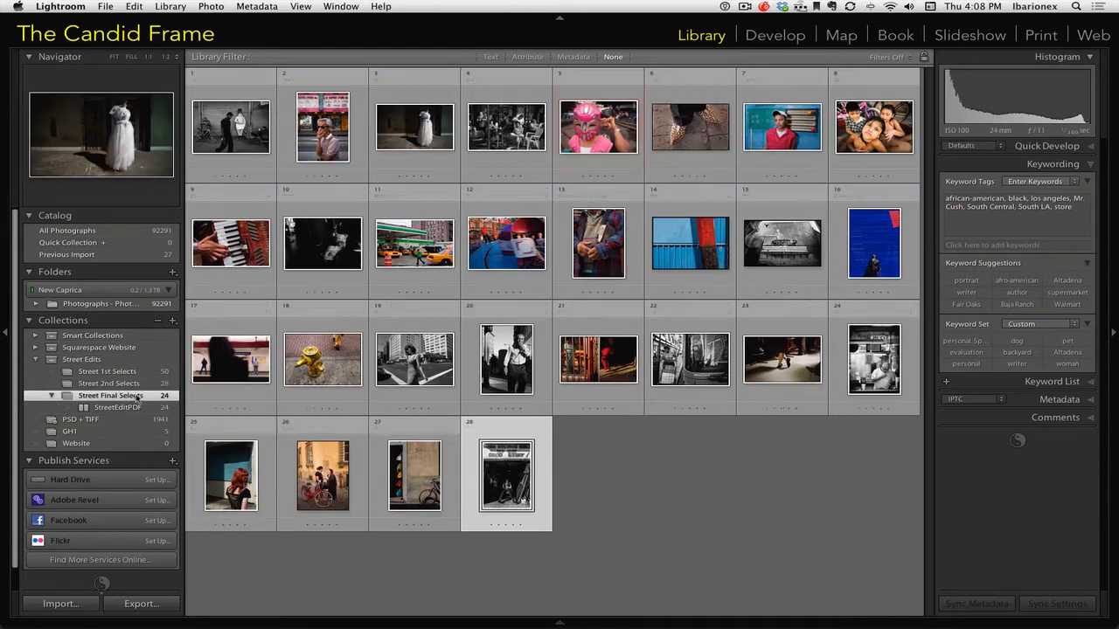
click(131, 383)
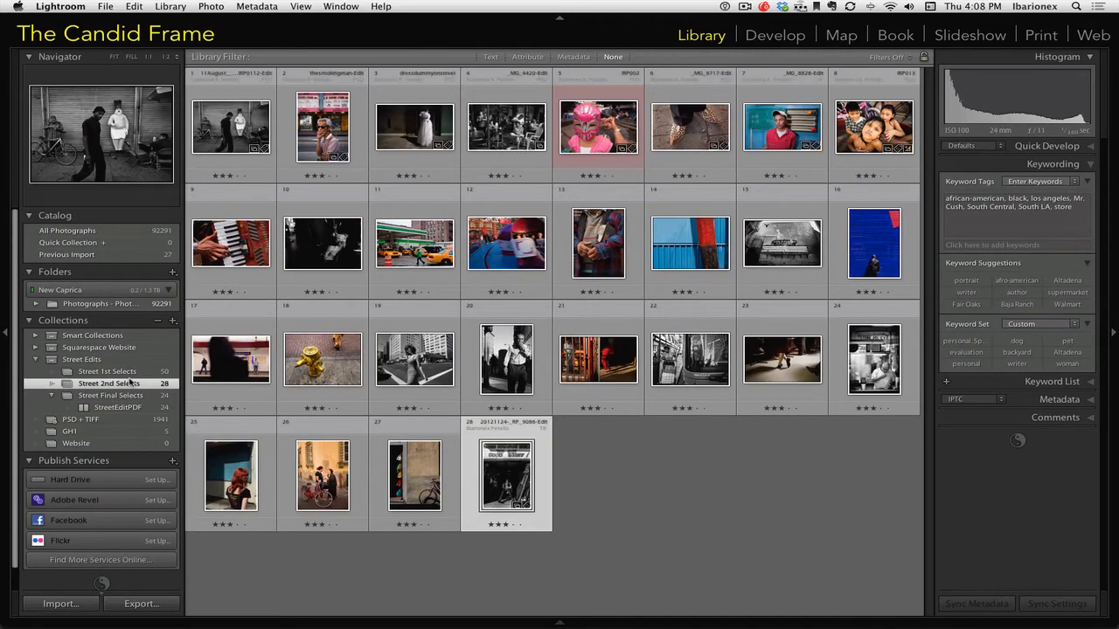
double_click(320, 480)
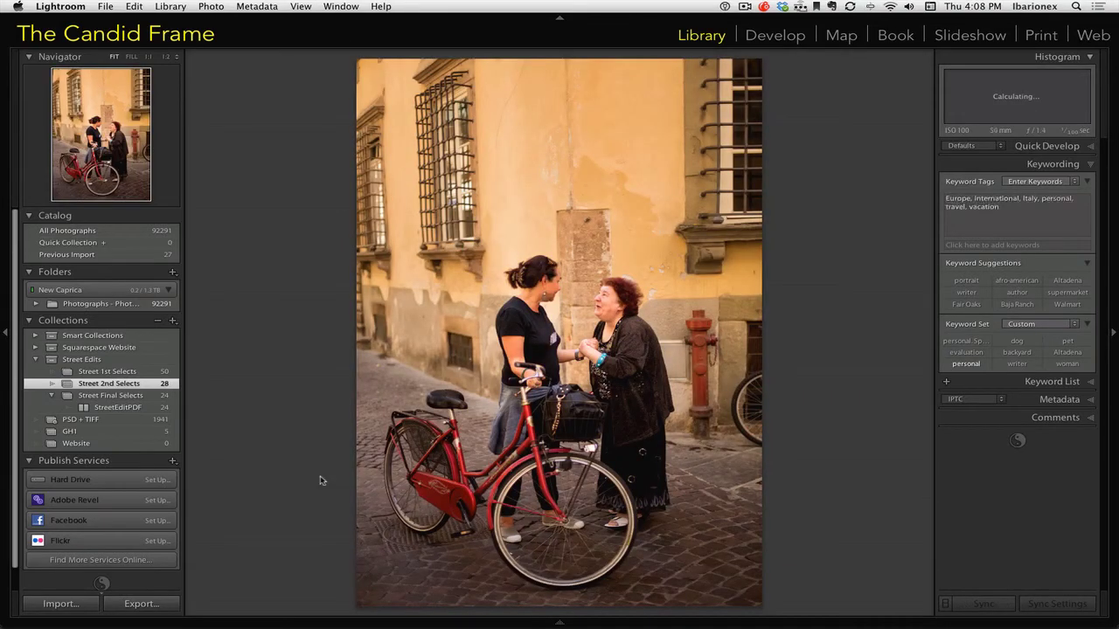
key(g)
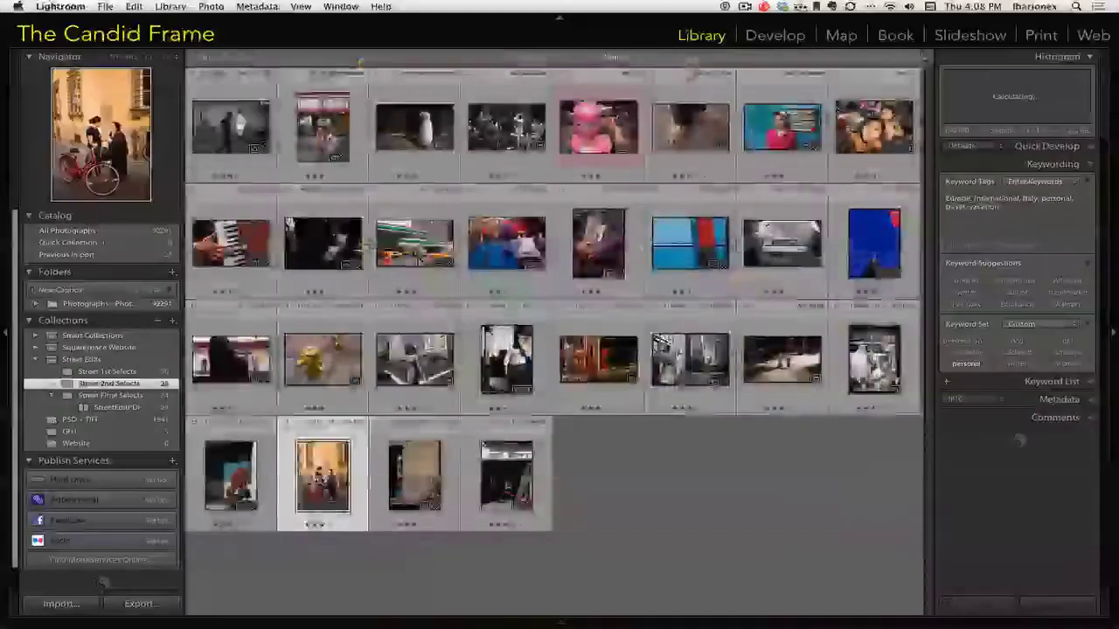
mouse_move(455, 611)
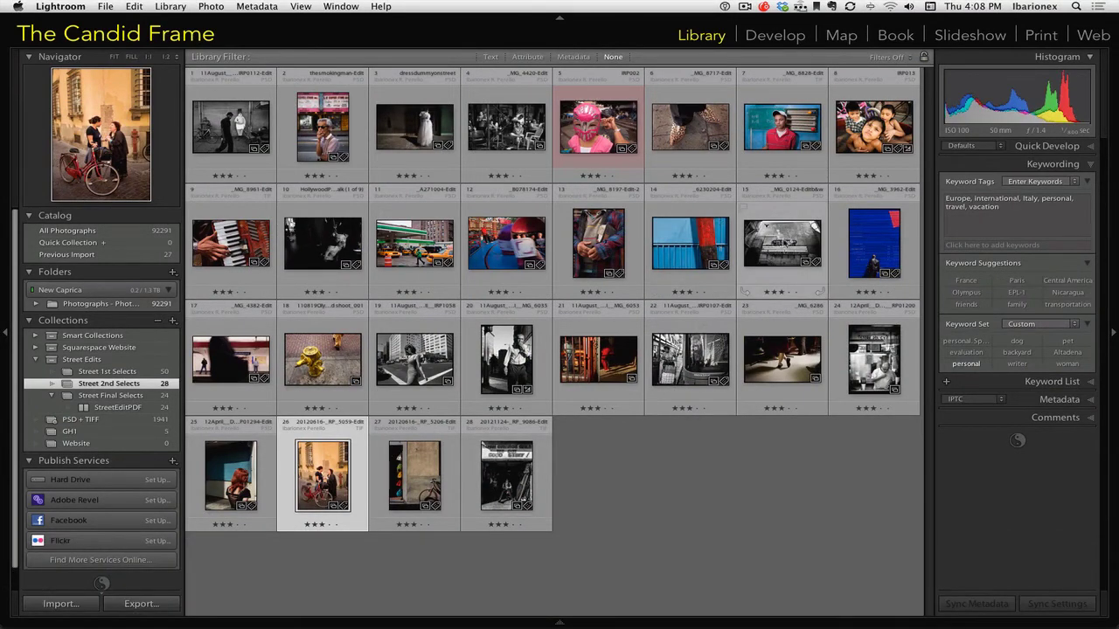
click(744, 291)
key(e)
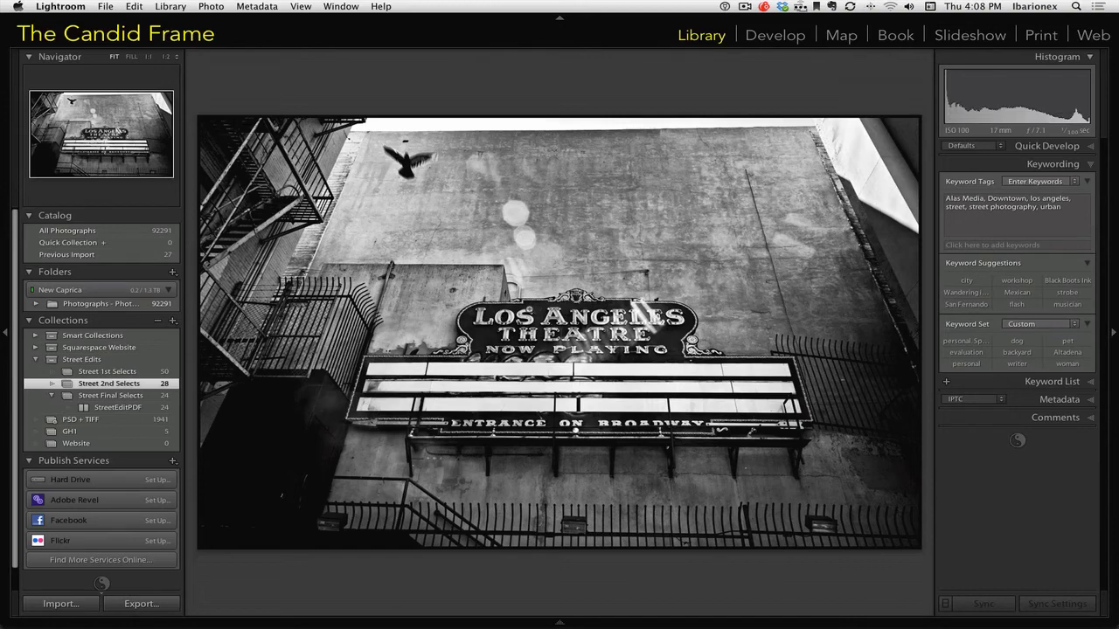
key(g)
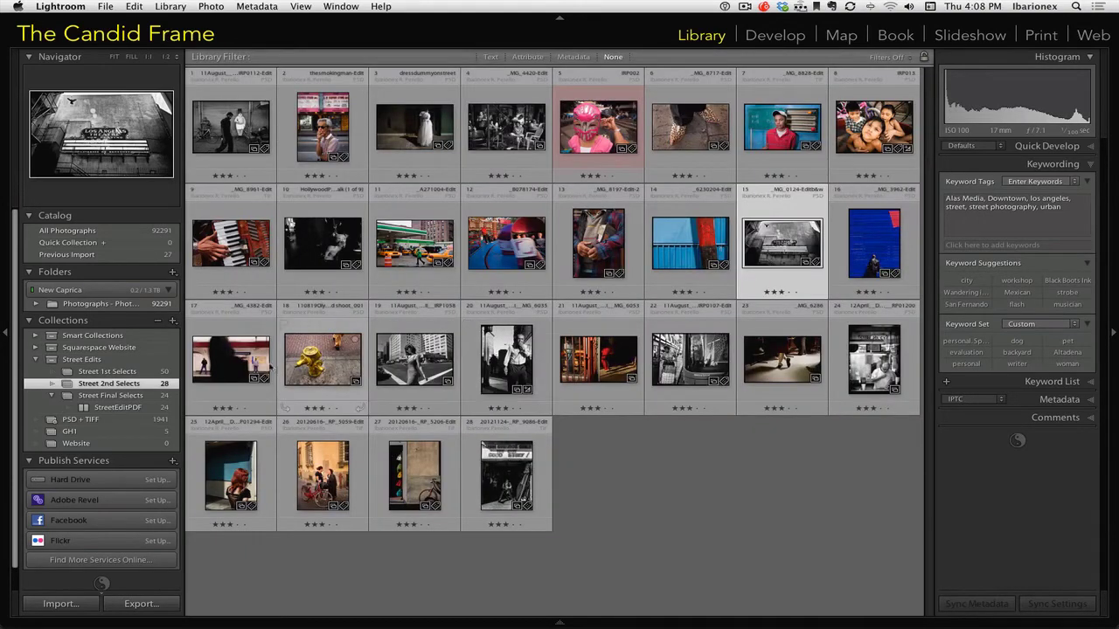
Bring all photos of the Street Final Selects collection into the Book module and clear the existing page layout.
click(132, 399)
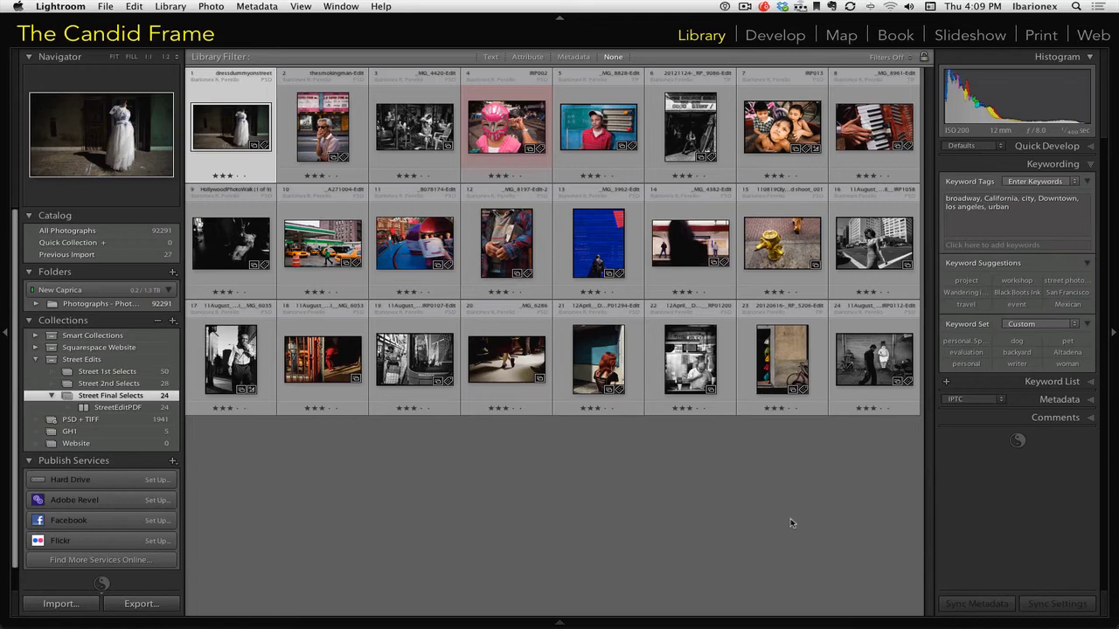
key(super+a)
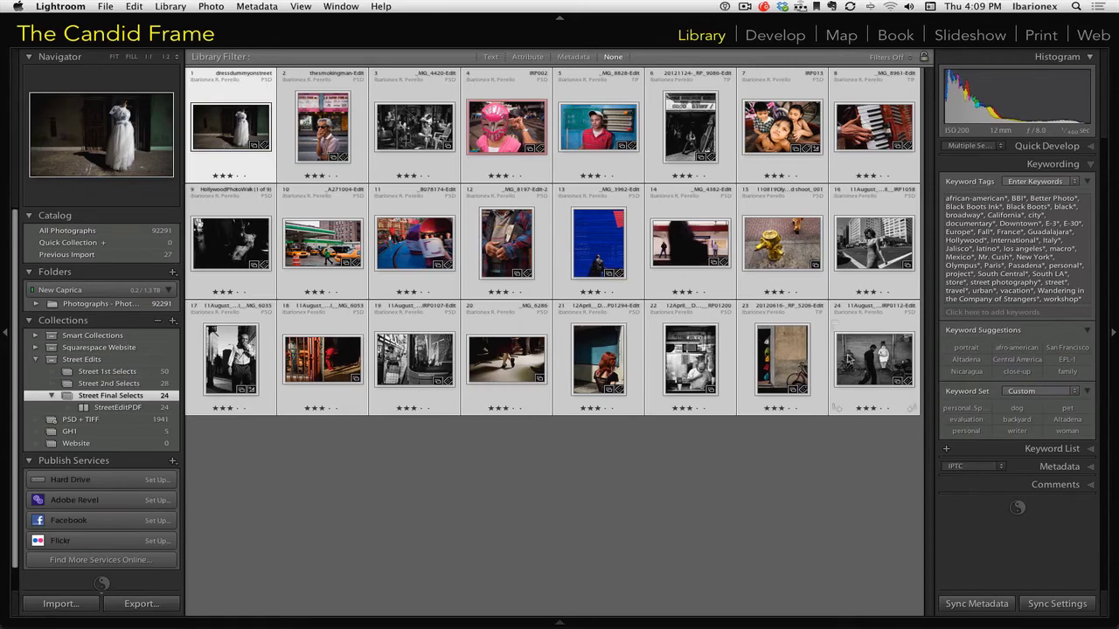
click(899, 39)
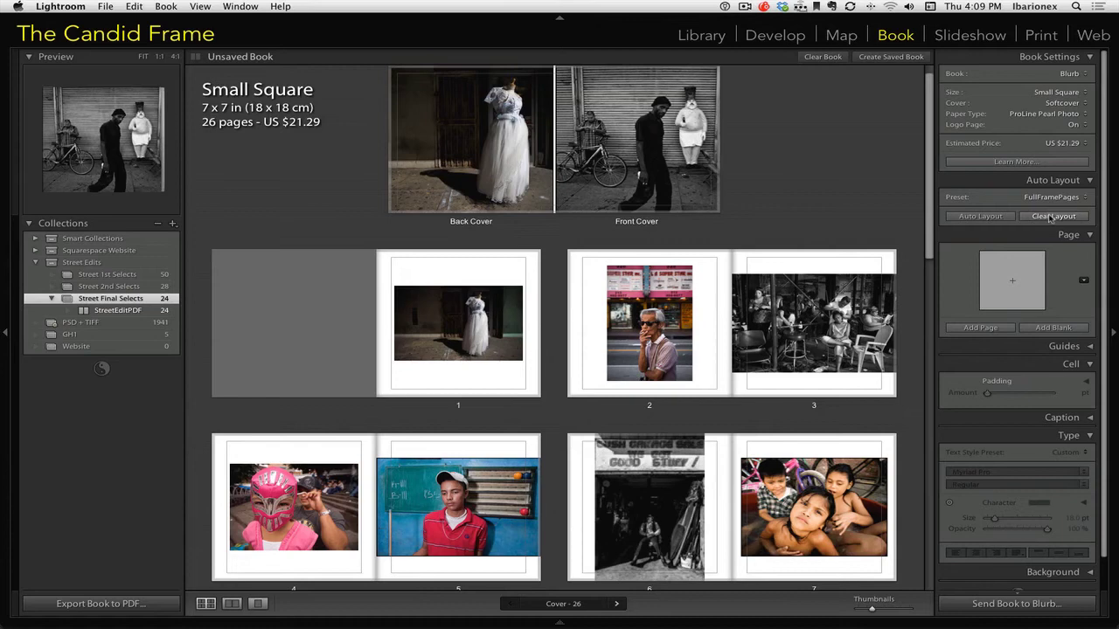
click(1050, 217)
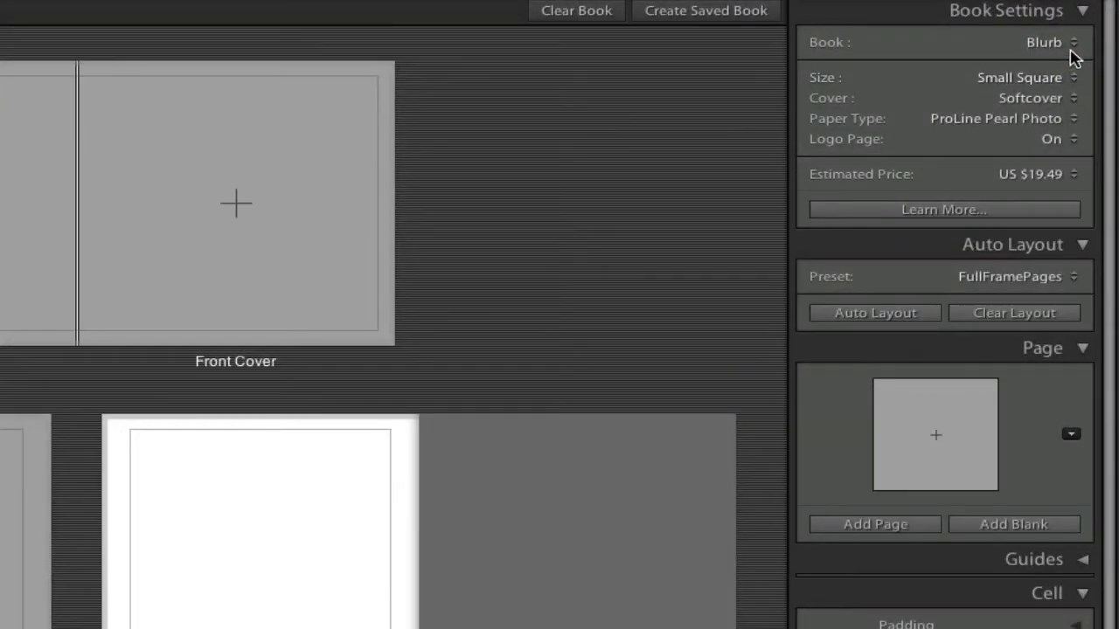
Set the book output to PDF and its size to Large Square, 12 x 12 in, accepting the relayout.
click(1074, 52)
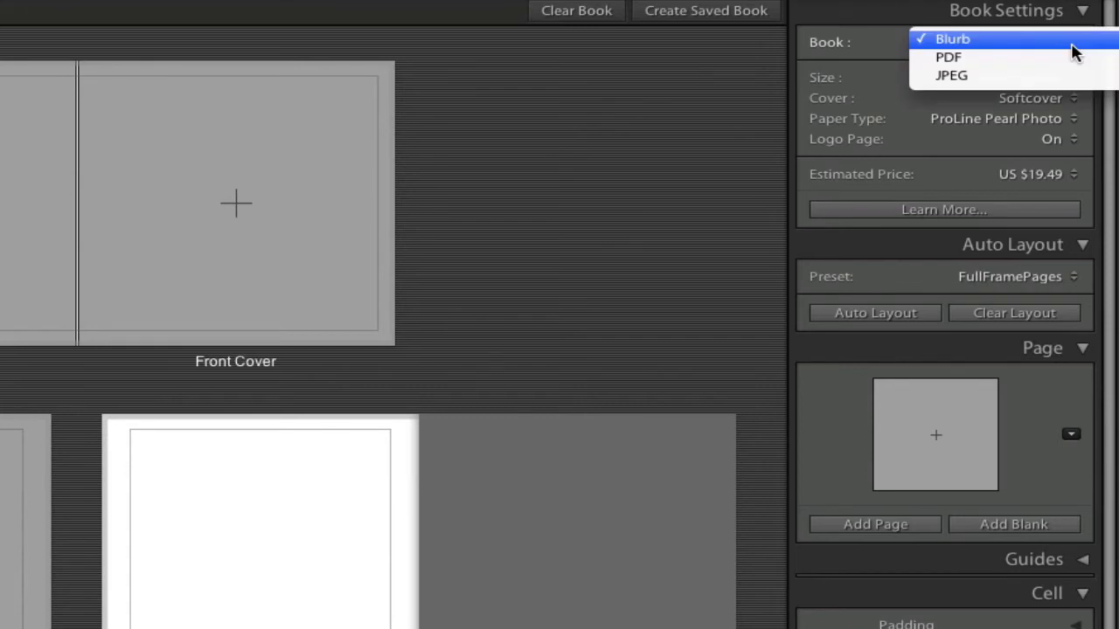
click(1064, 57)
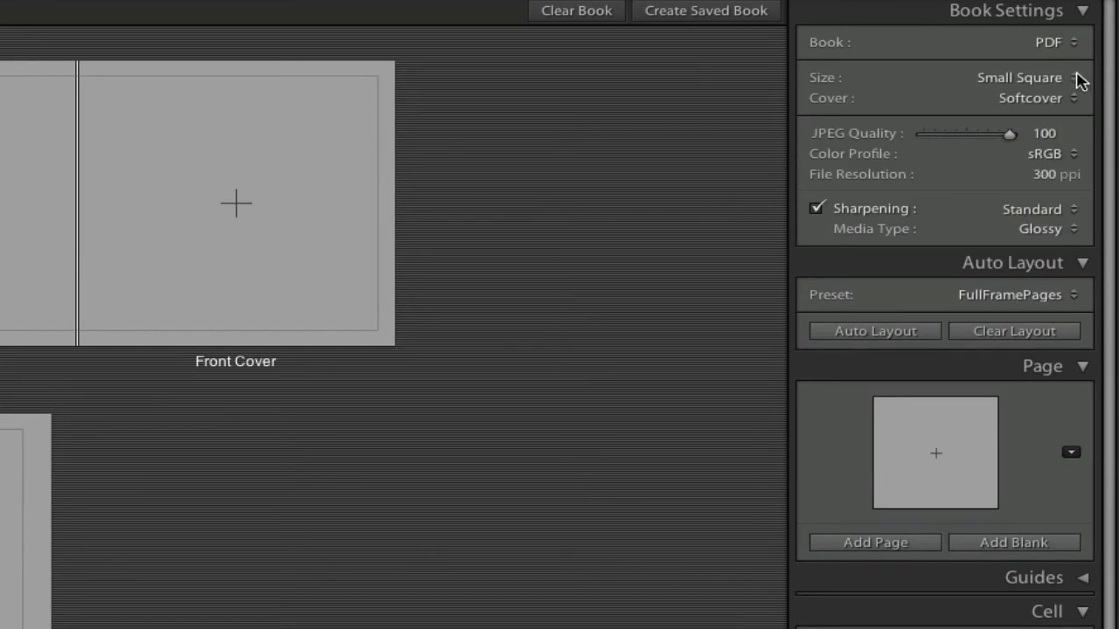
click(1075, 81)
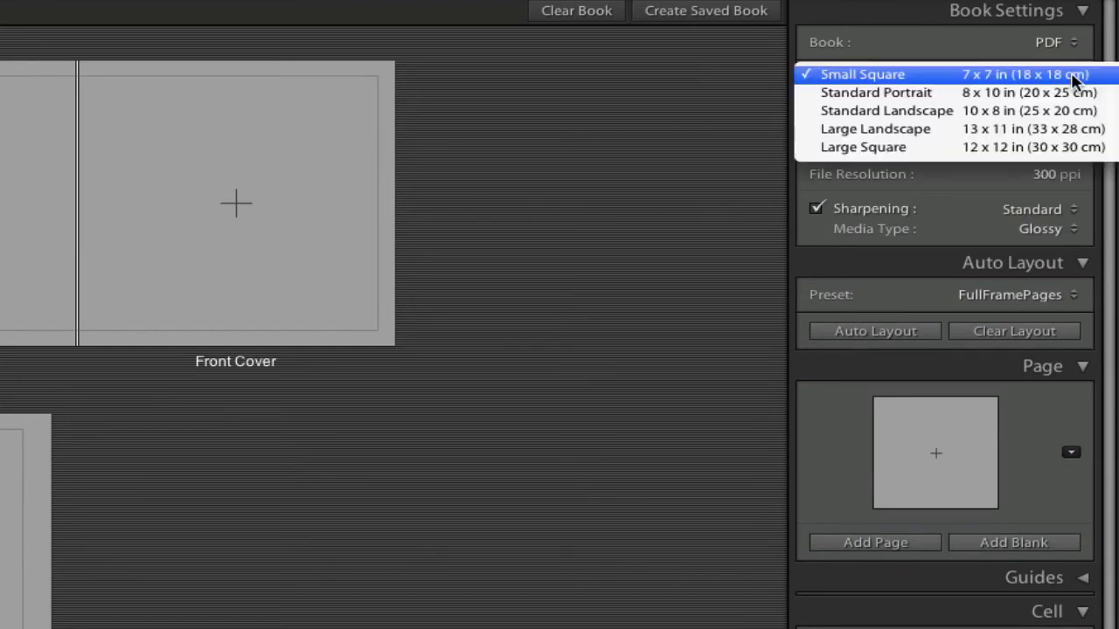
click(974, 147)
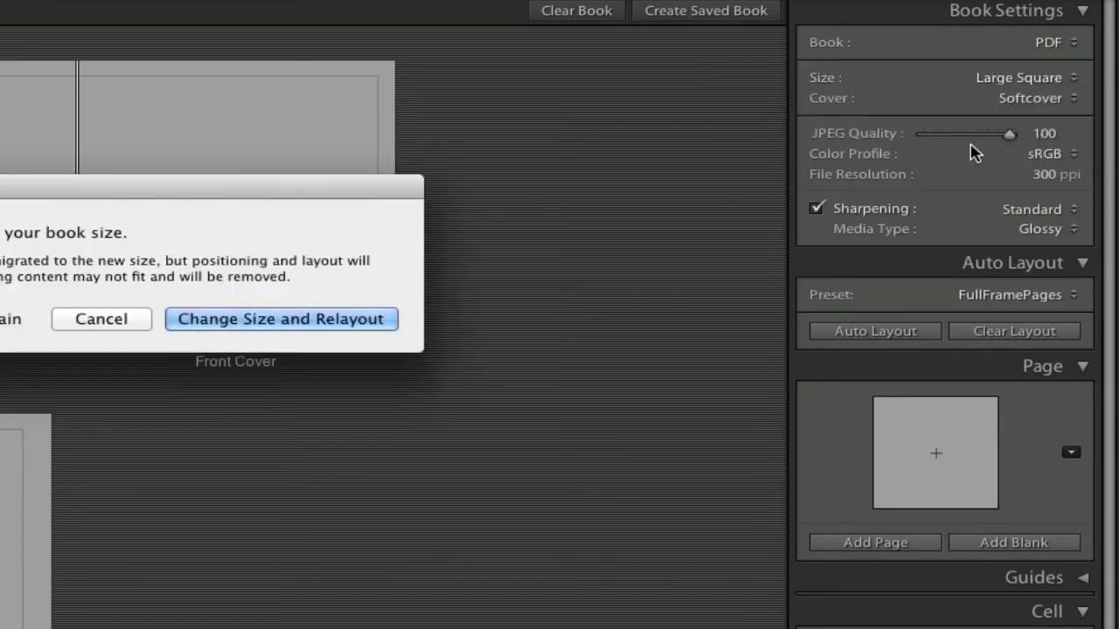
click(290, 322)
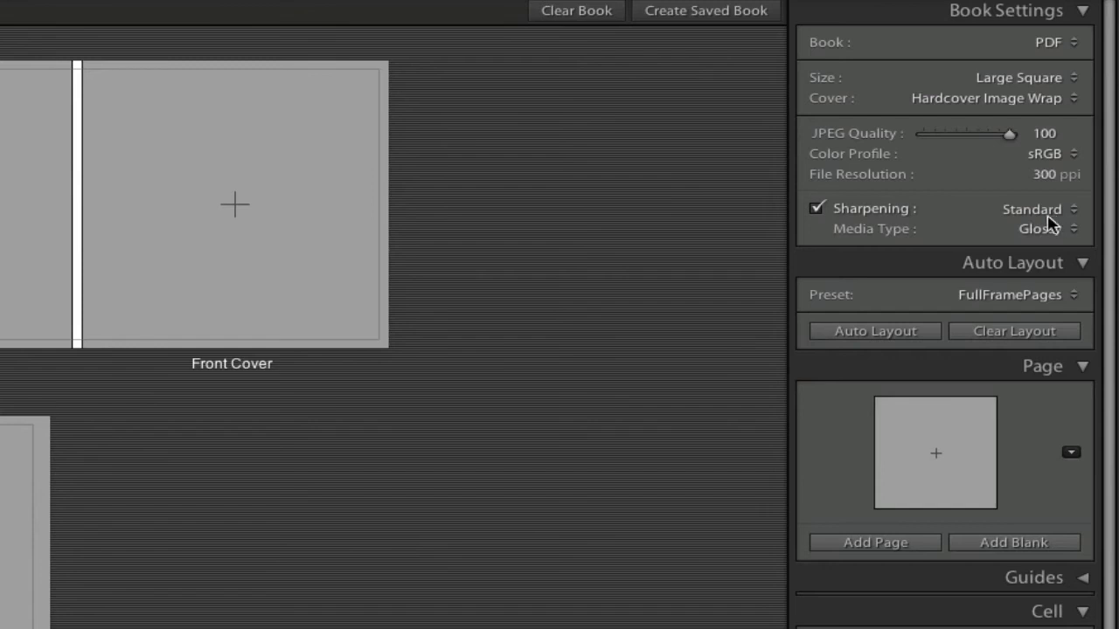
Auto-layout the book with the FullFramePages preset and review the page spreads with the side panels hidden.
click(1072, 295)
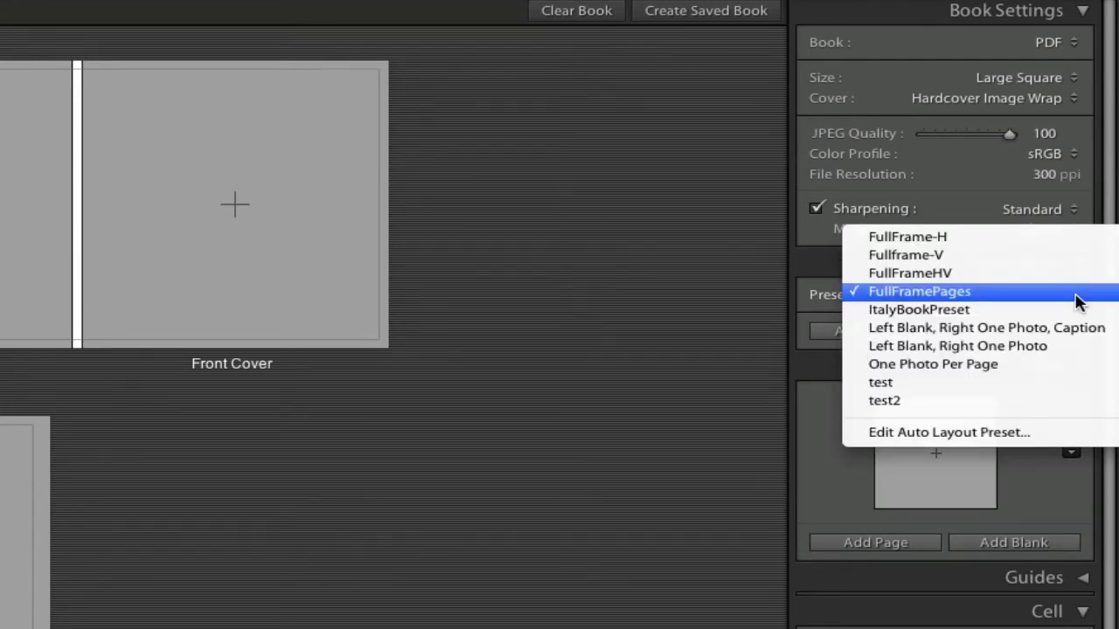
click(1078, 300)
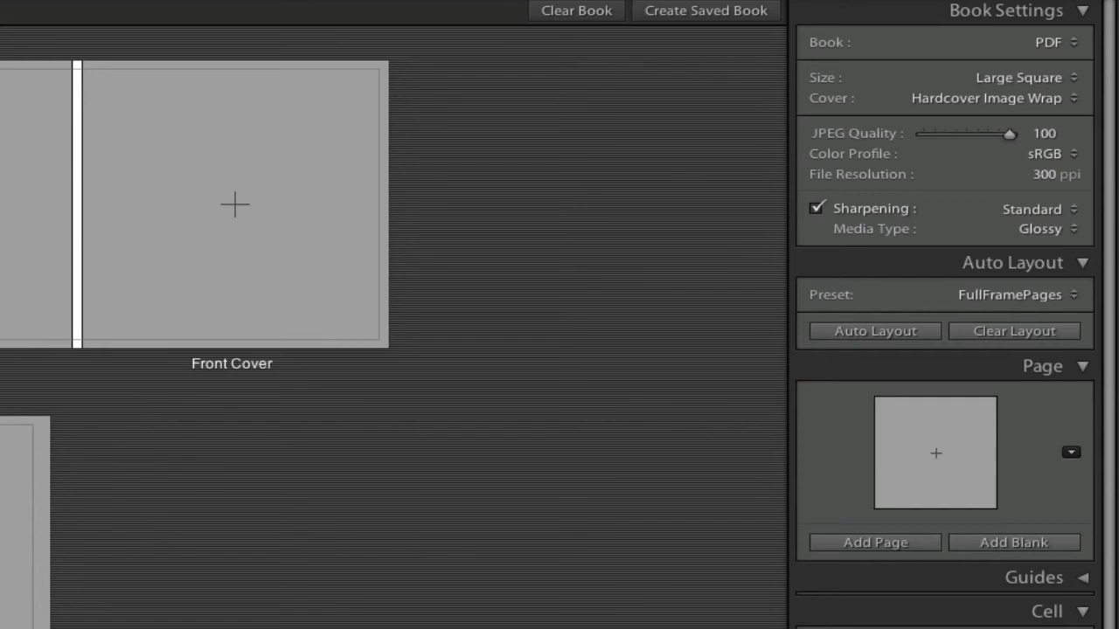
click(877, 333)
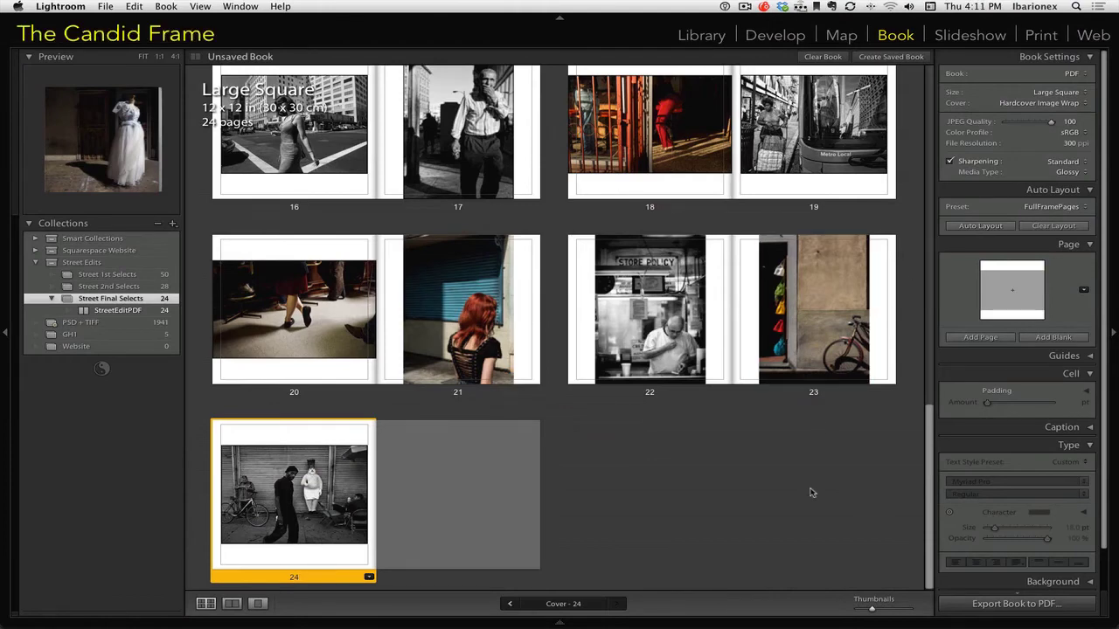
scroll(811, 493, up, 1)
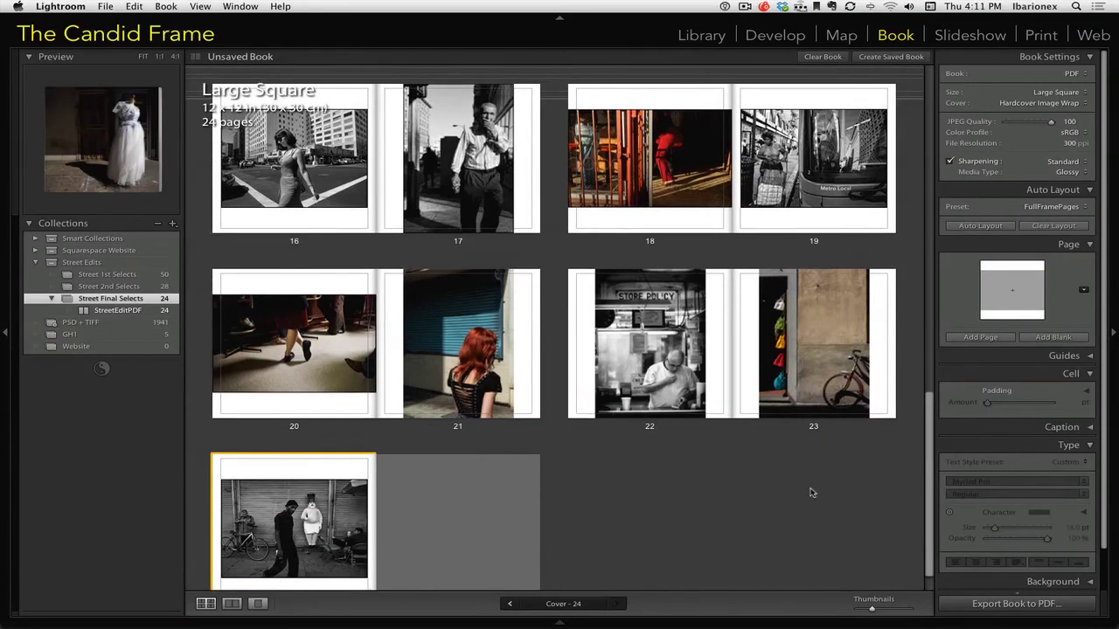
key(Tab)
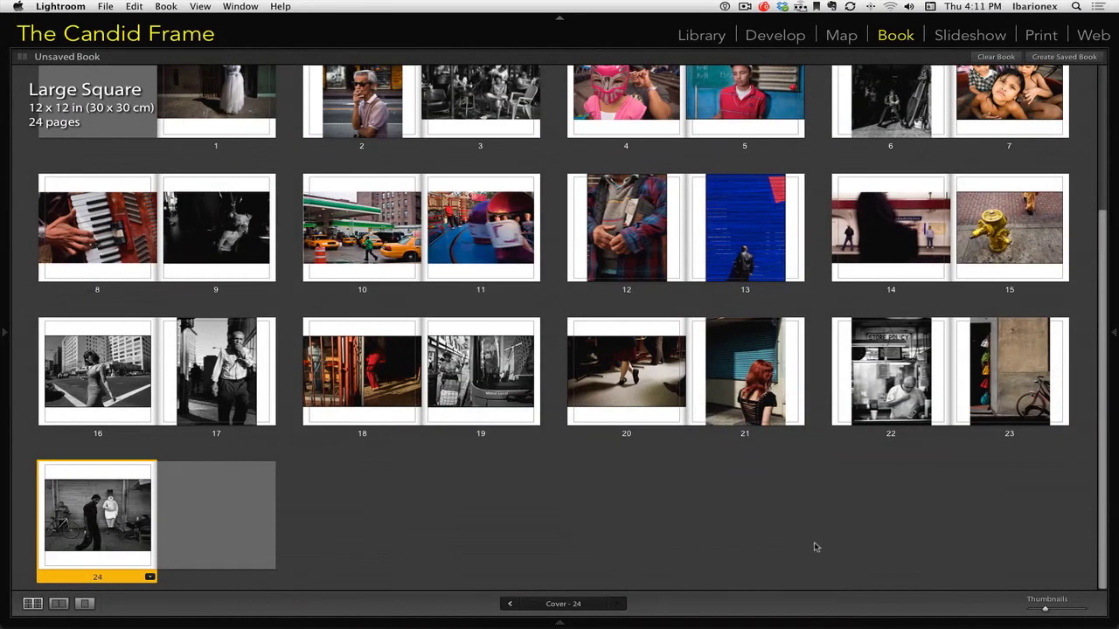
Review the unsaved book's spreads, and open the saved StreetEditPDF book to examine its first and last pages with the side panels hidden.
scroll(815, 552, up, 2)
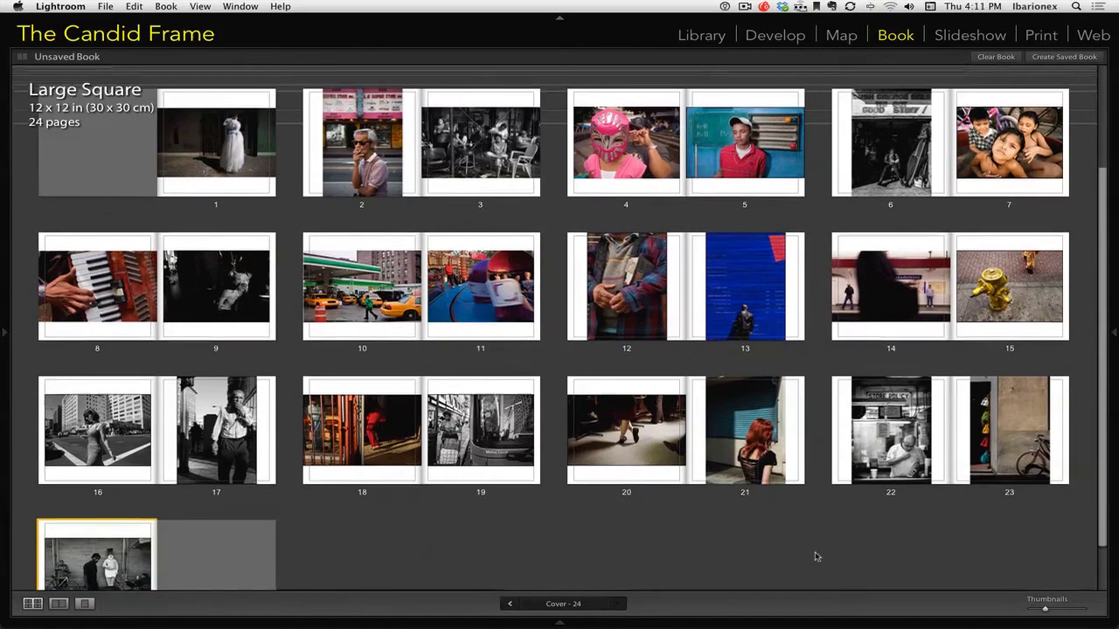
scroll(815, 557, up, 1)
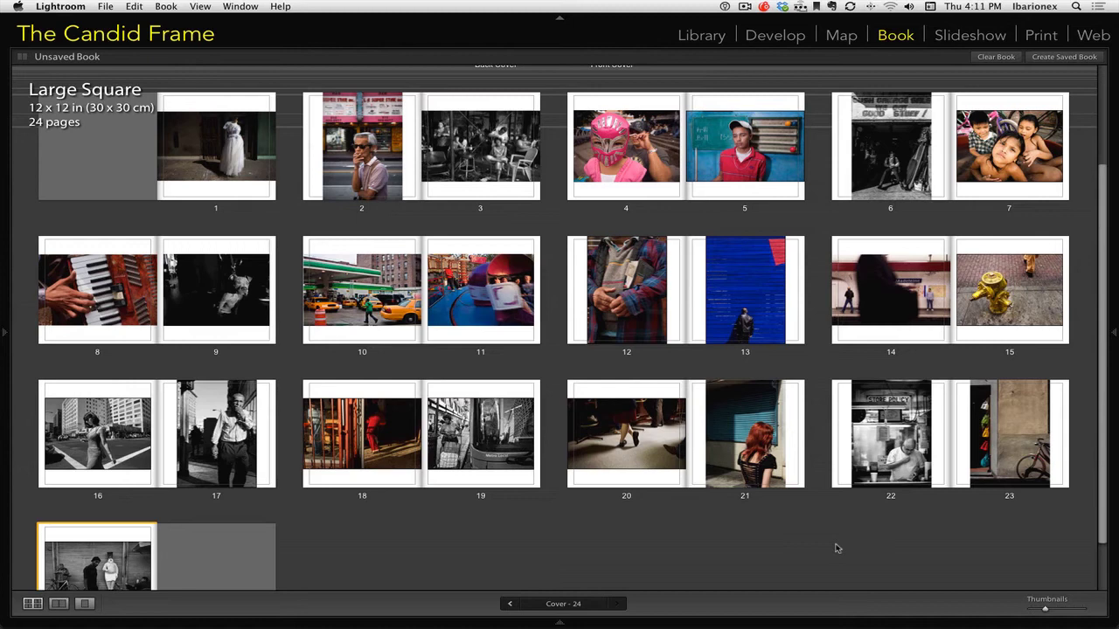
click(446, 316)
scroll(526, 250, down, 1)
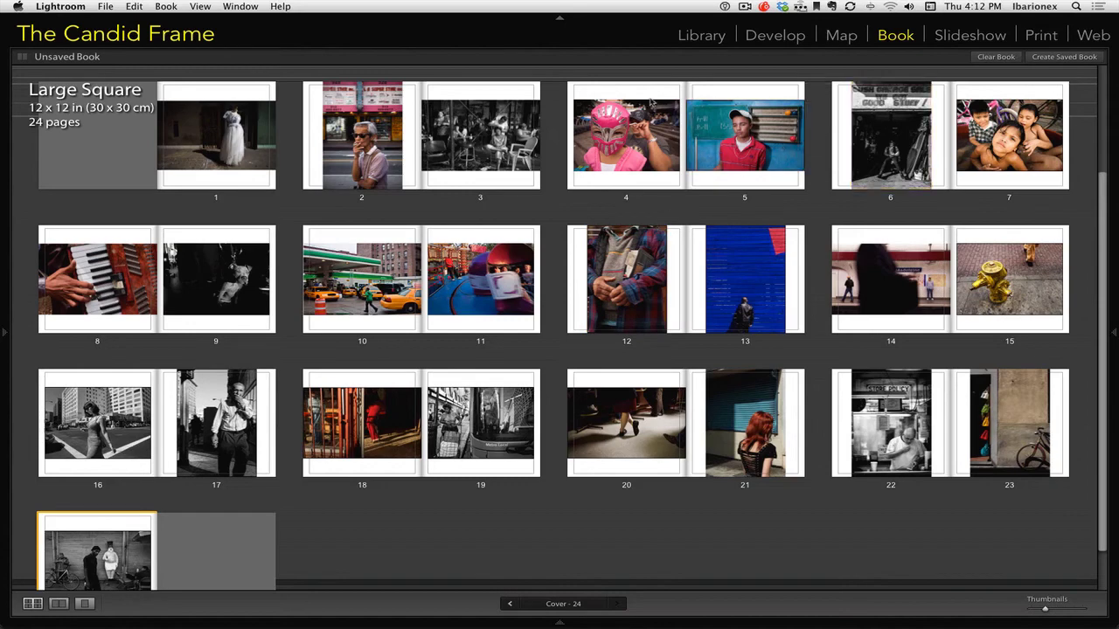
key(Tab)
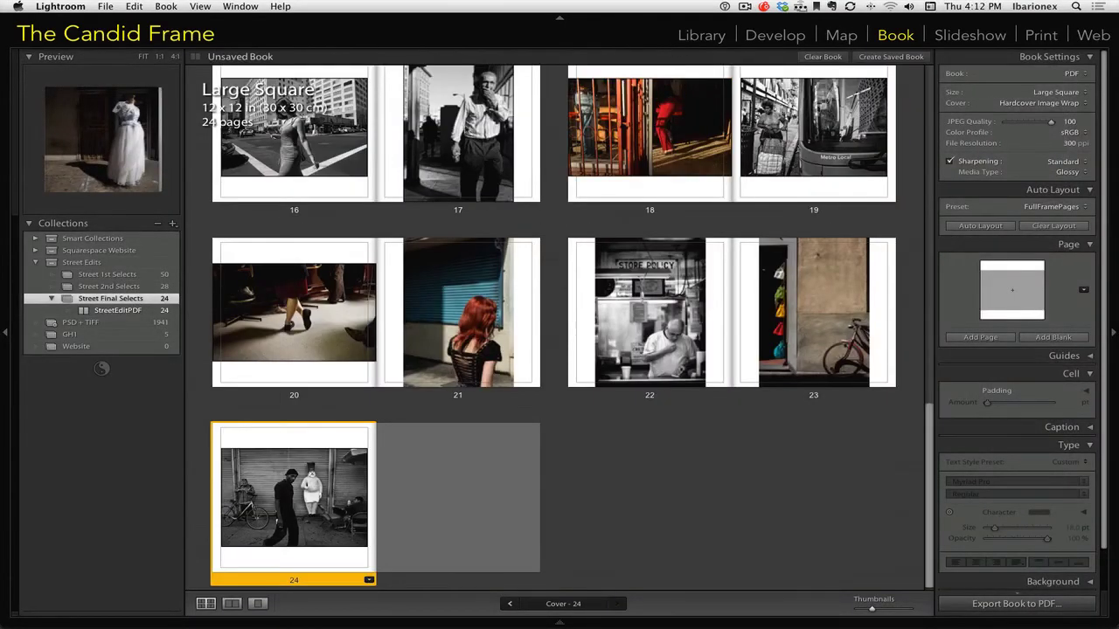
click(122, 311)
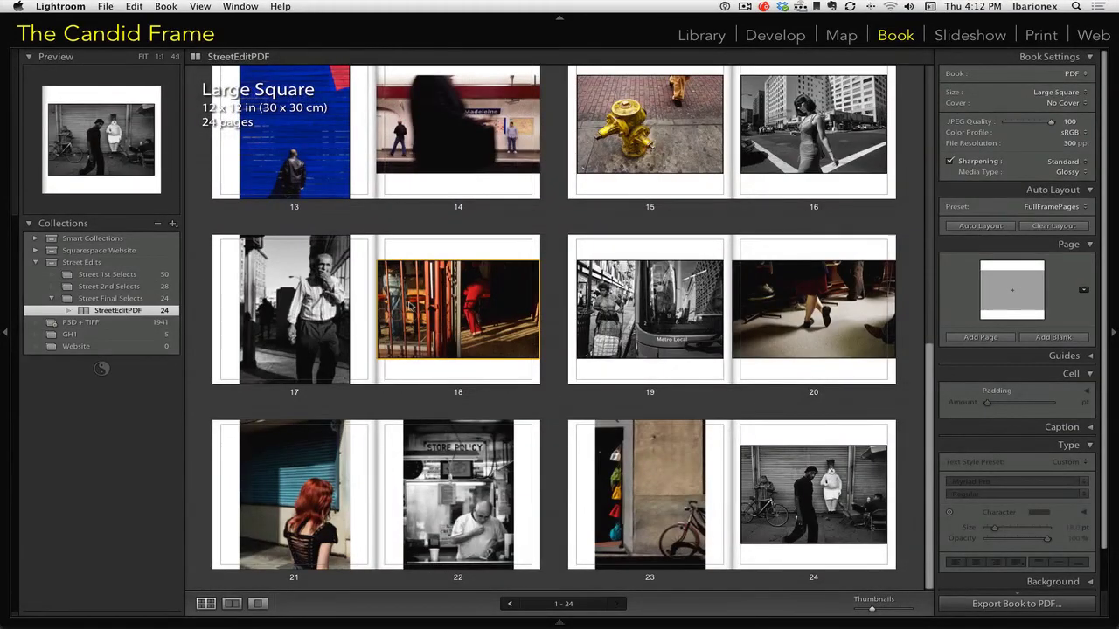
key(Tab)
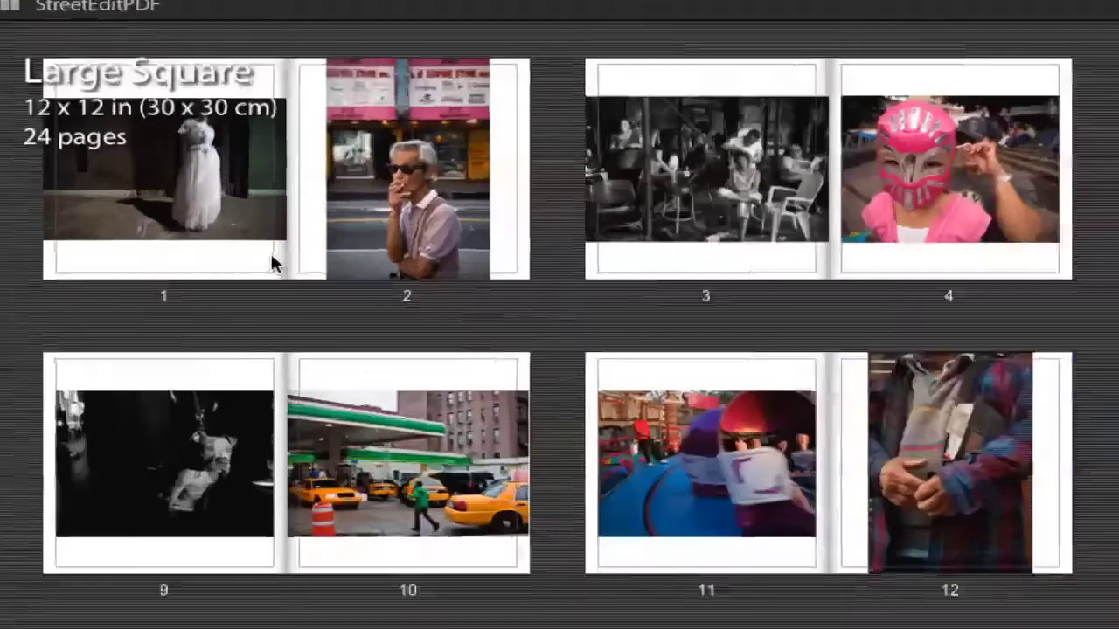
click(109, 163)
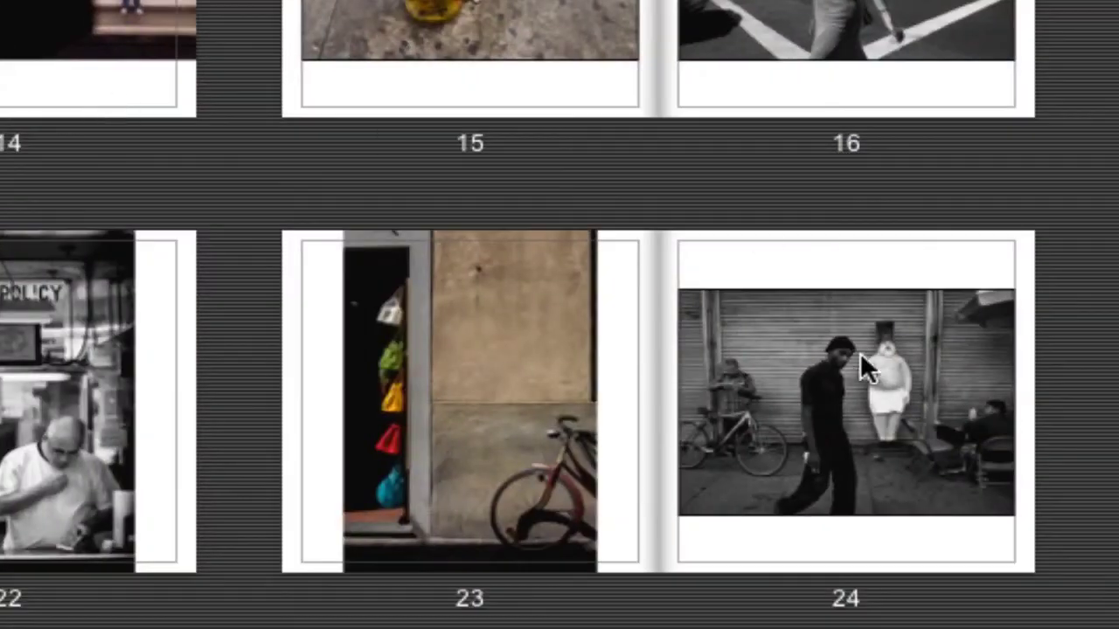
click(853, 425)
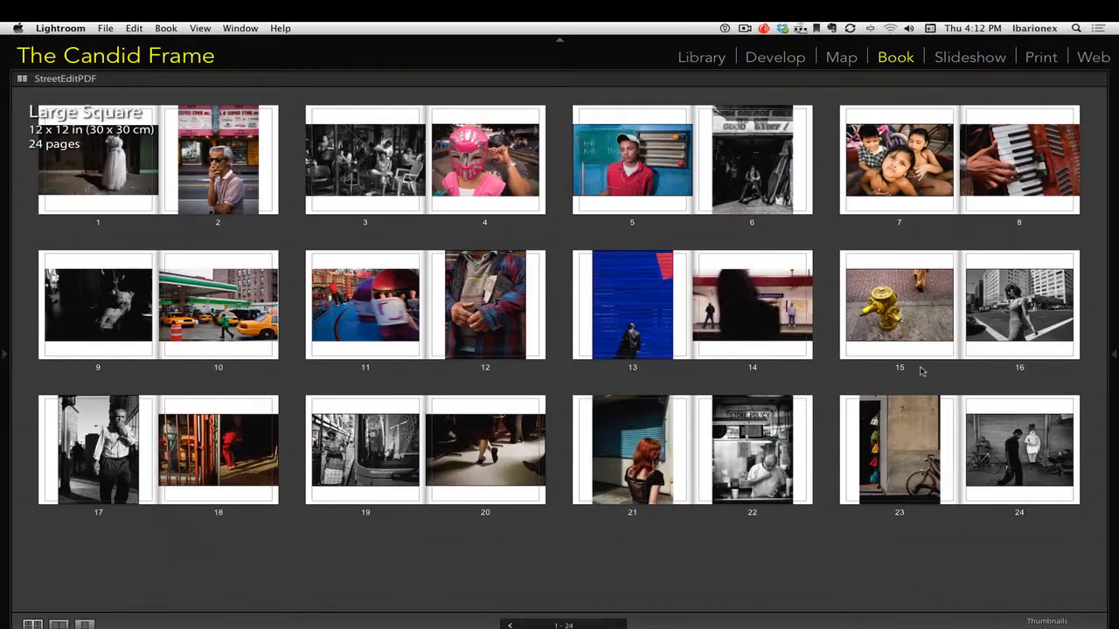
Open the export settings for all StreetEditPDF photos from the Library module and close them without exporting.
click(988, 566)
click(722, 64)
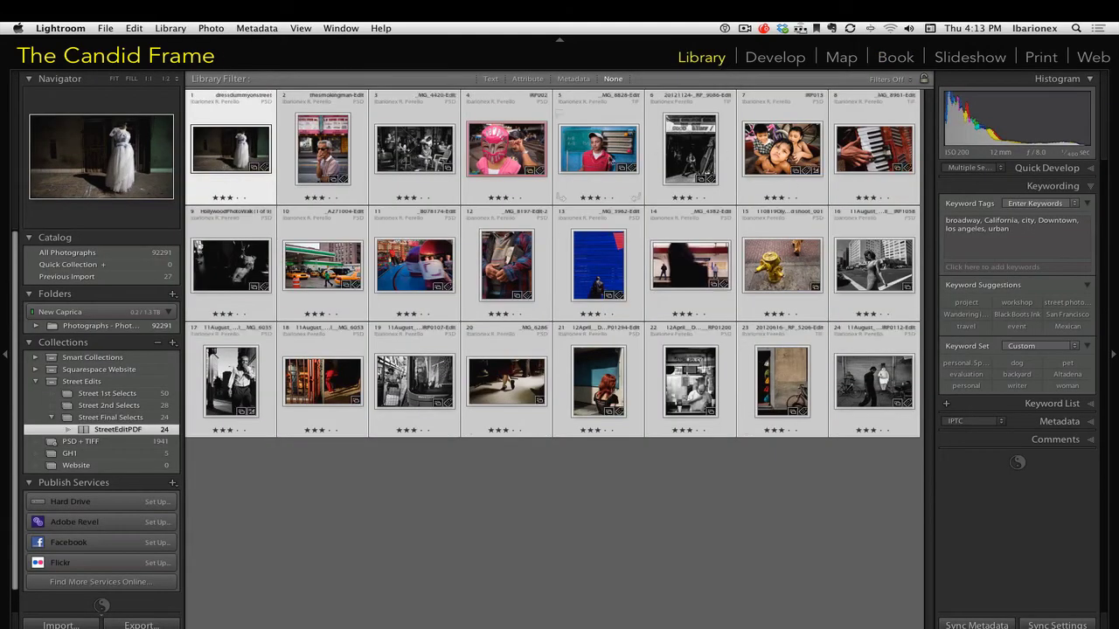
click(105, 28)
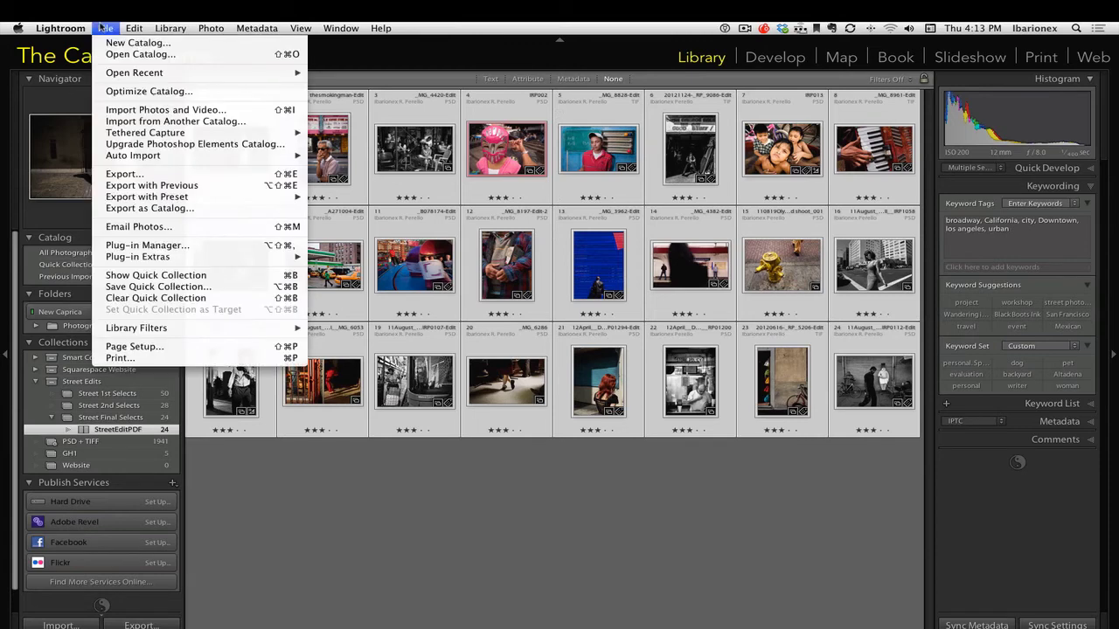
click(145, 174)
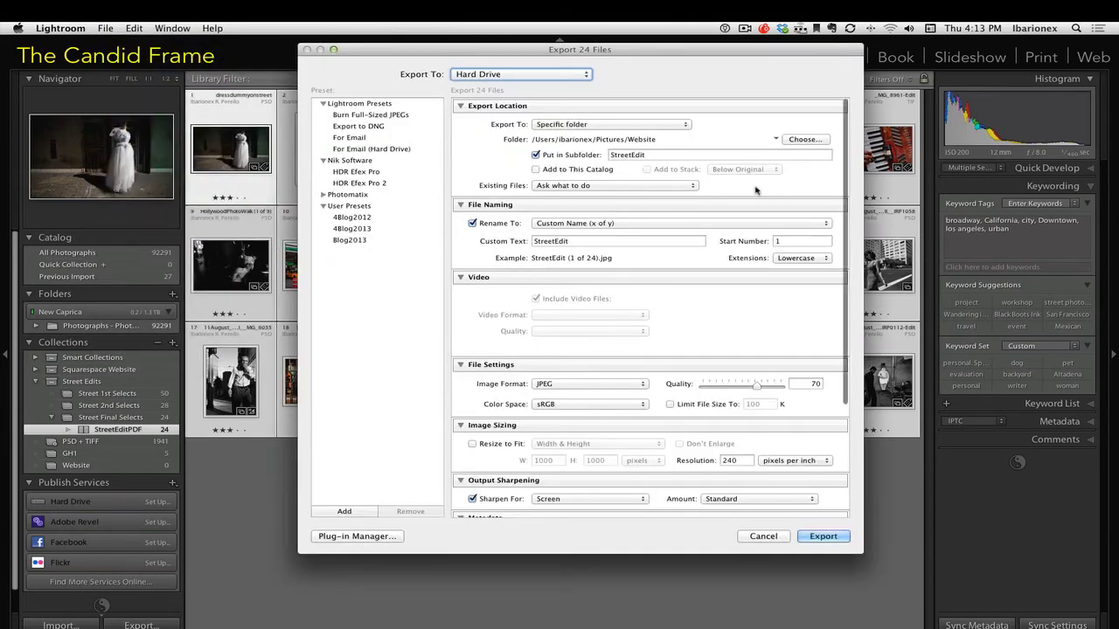
click(759, 537)
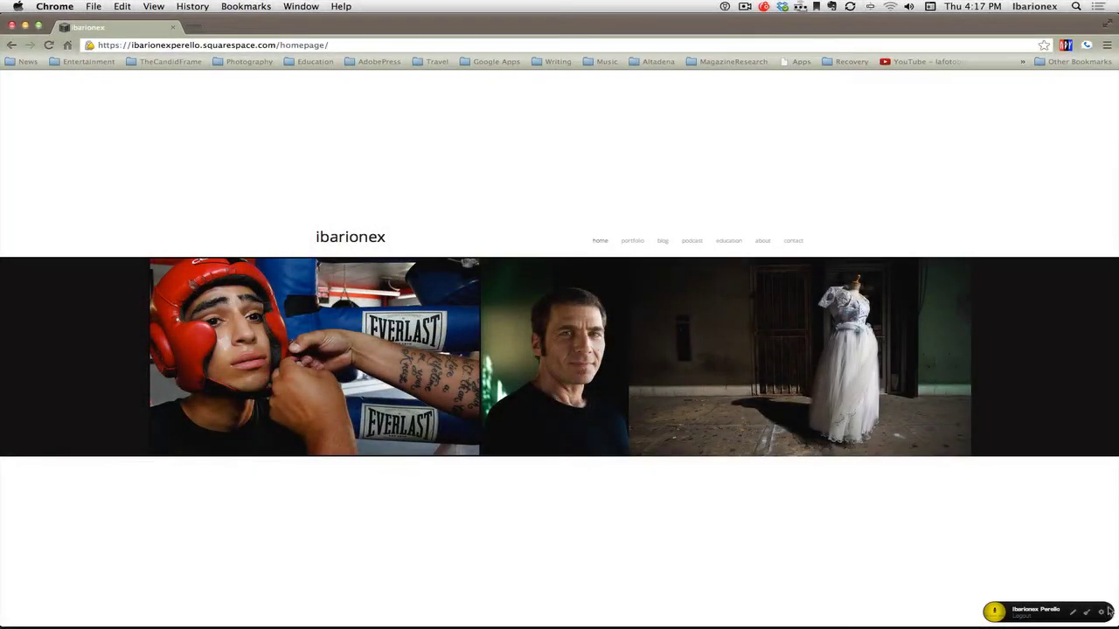
In the Squarespace site navigation in Chrome, move these city streets, in the company of strangers and when abroad from the portfolio folder to Not Linked.
click(1104, 613)
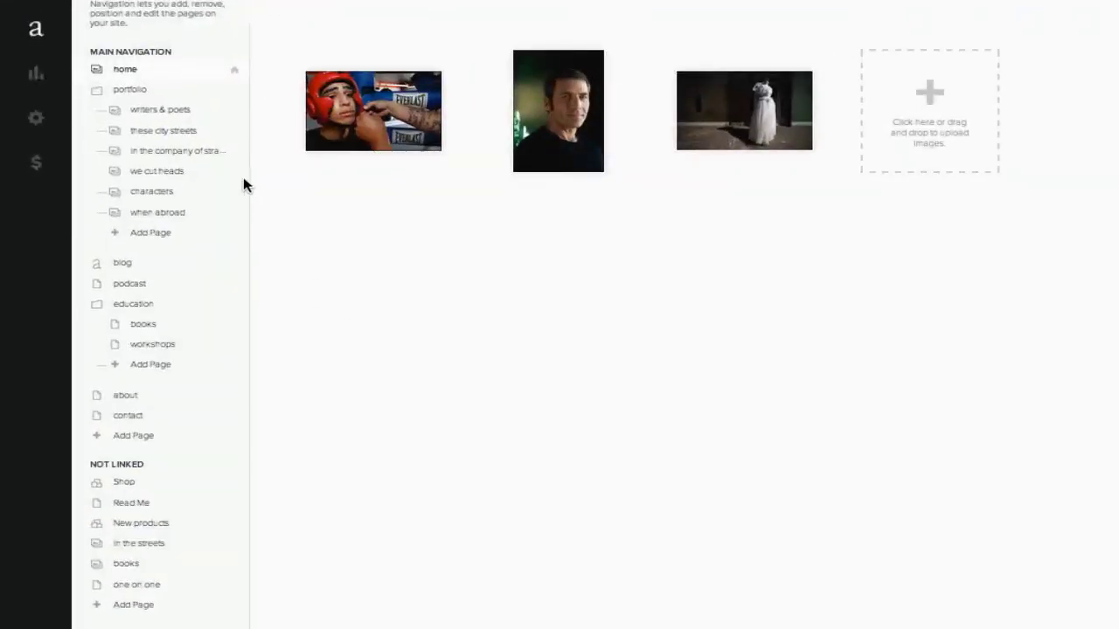
drag(163, 131, 179, 512)
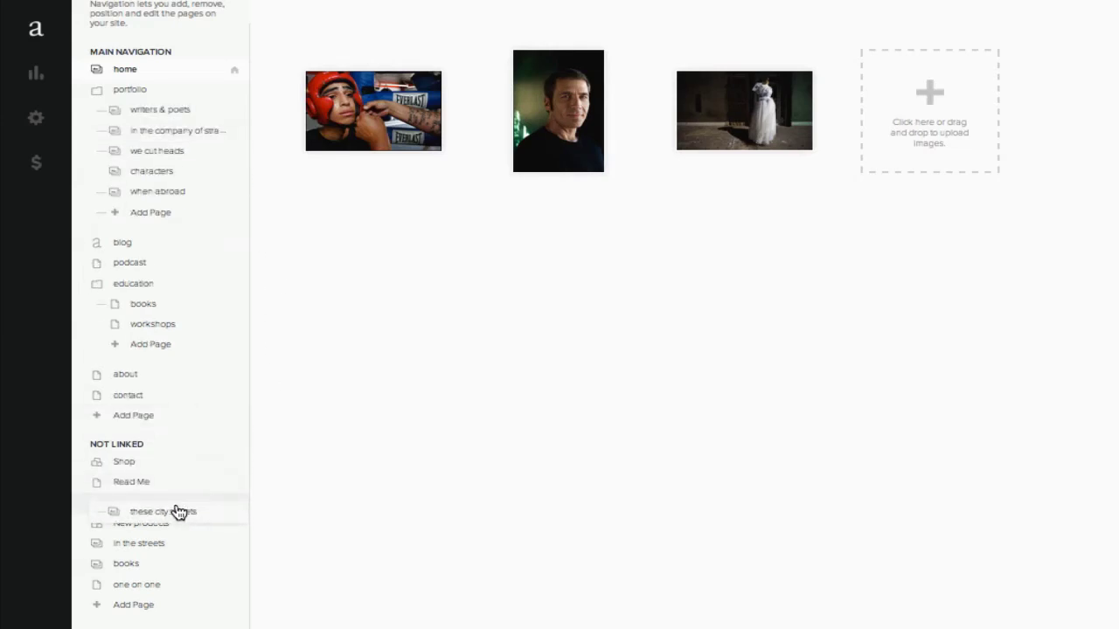
drag(179, 512, 157, 487)
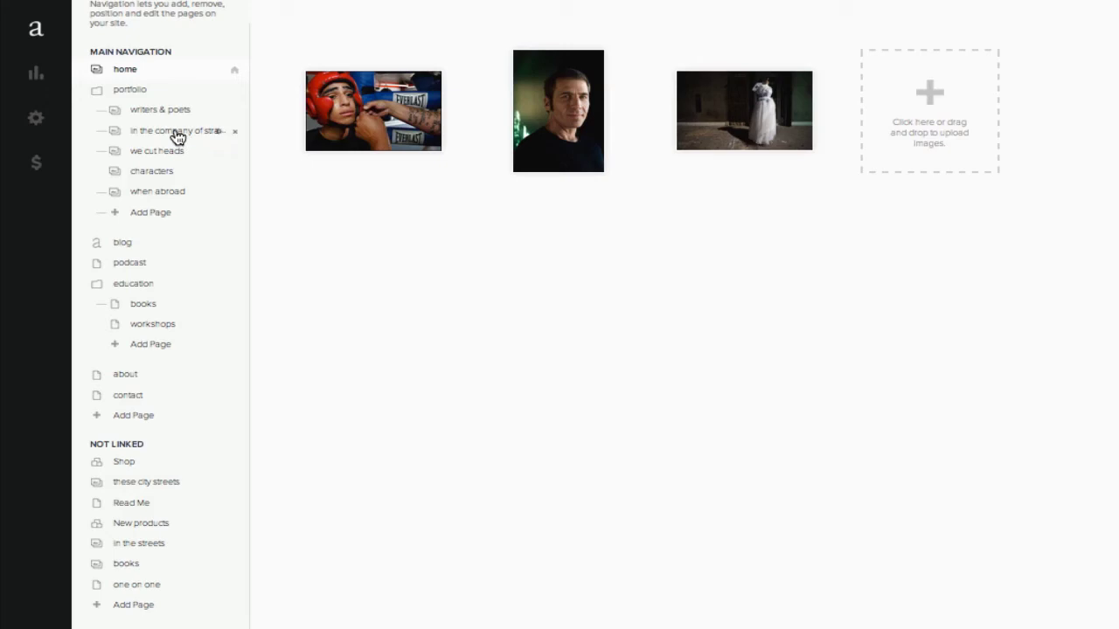
drag(177, 137, 167, 560)
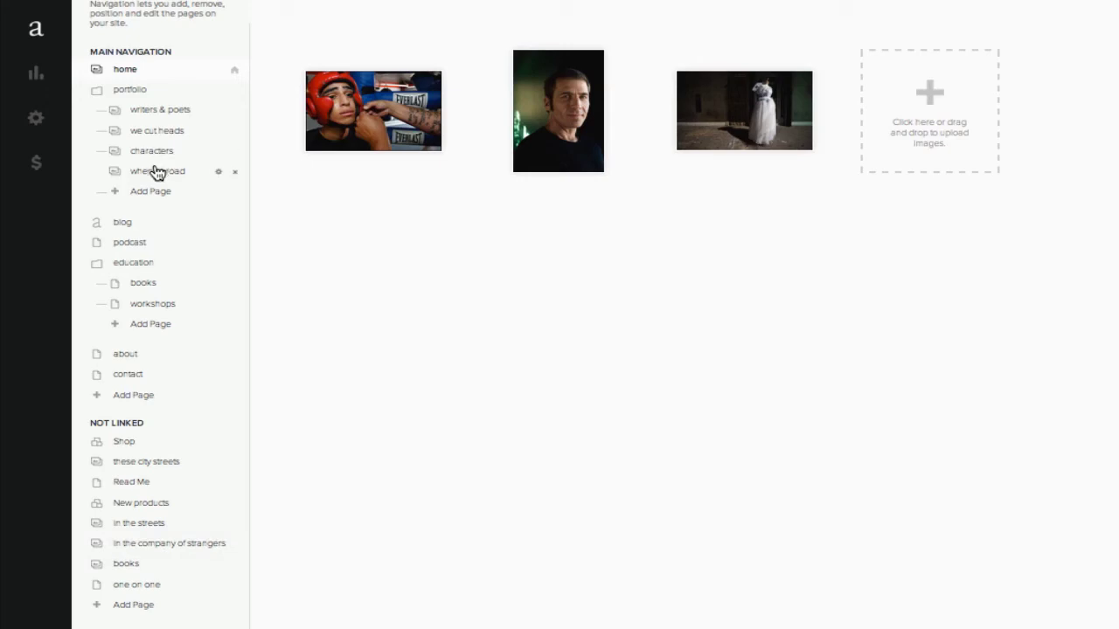
drag(158, 172, 184, 547)
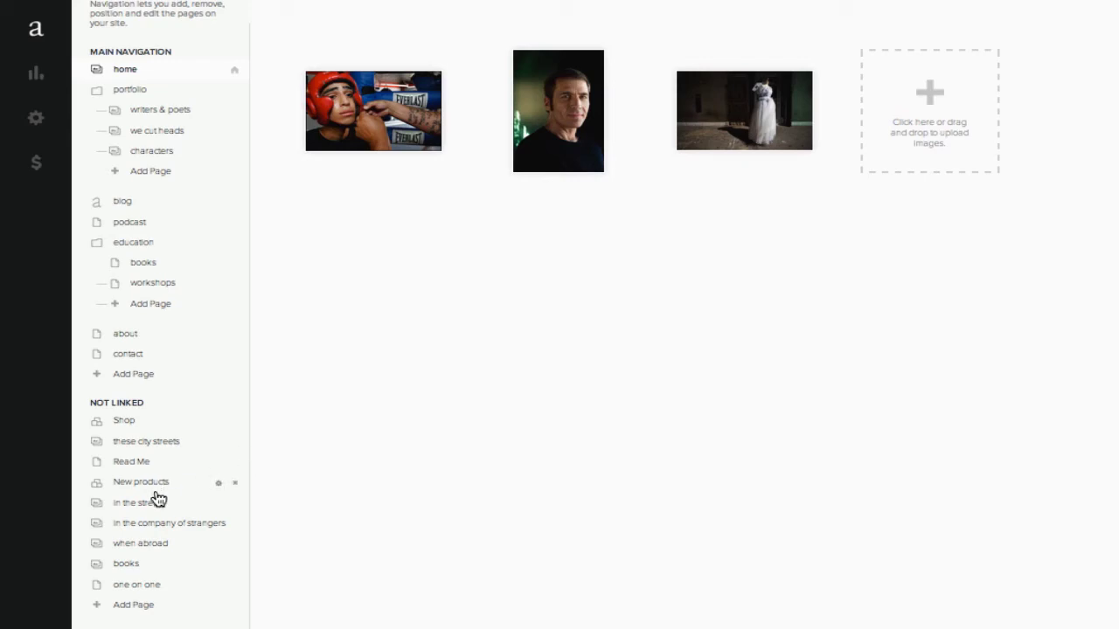
Move the in the streets gallery to the start of the portfolio folder and open that gallery on the live site.
drag(148, 507, 150, 111)
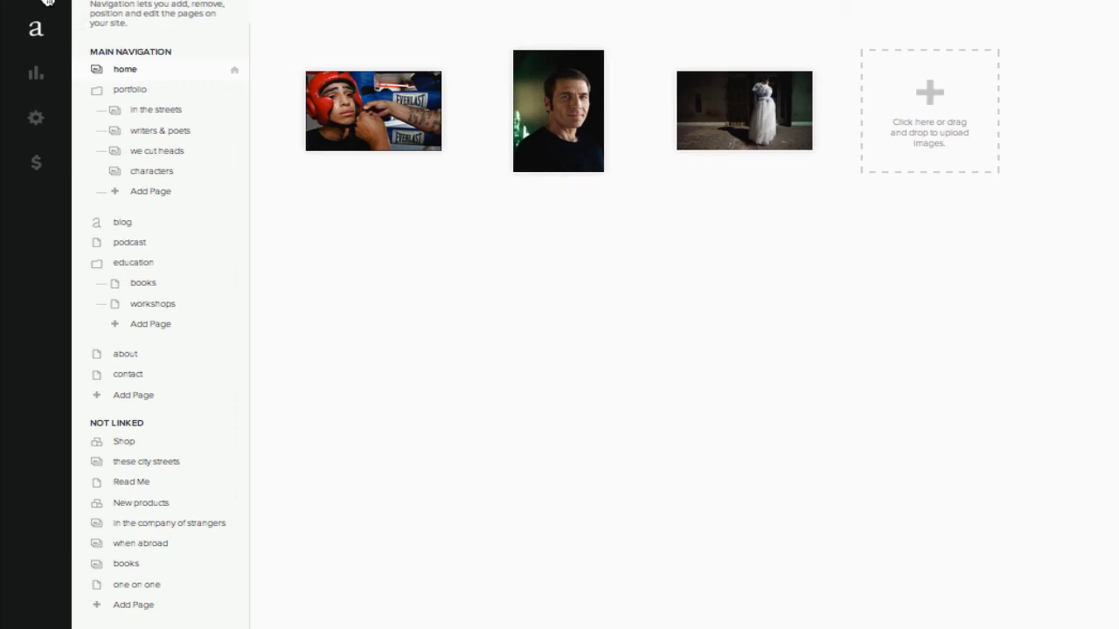
click(44, 0)
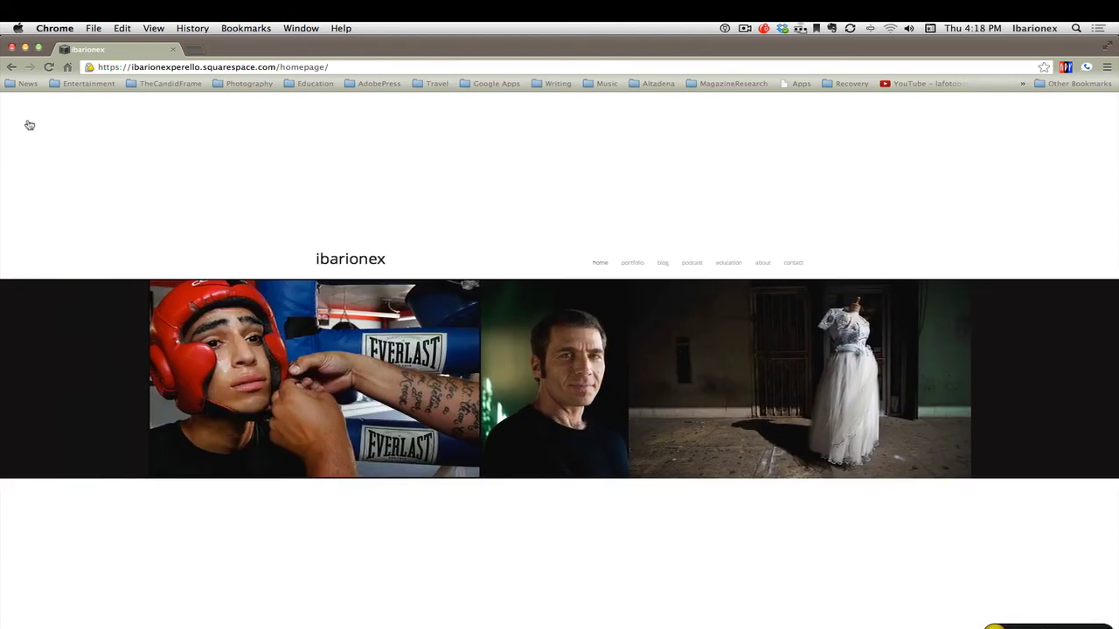
mouse_move(634, 267)
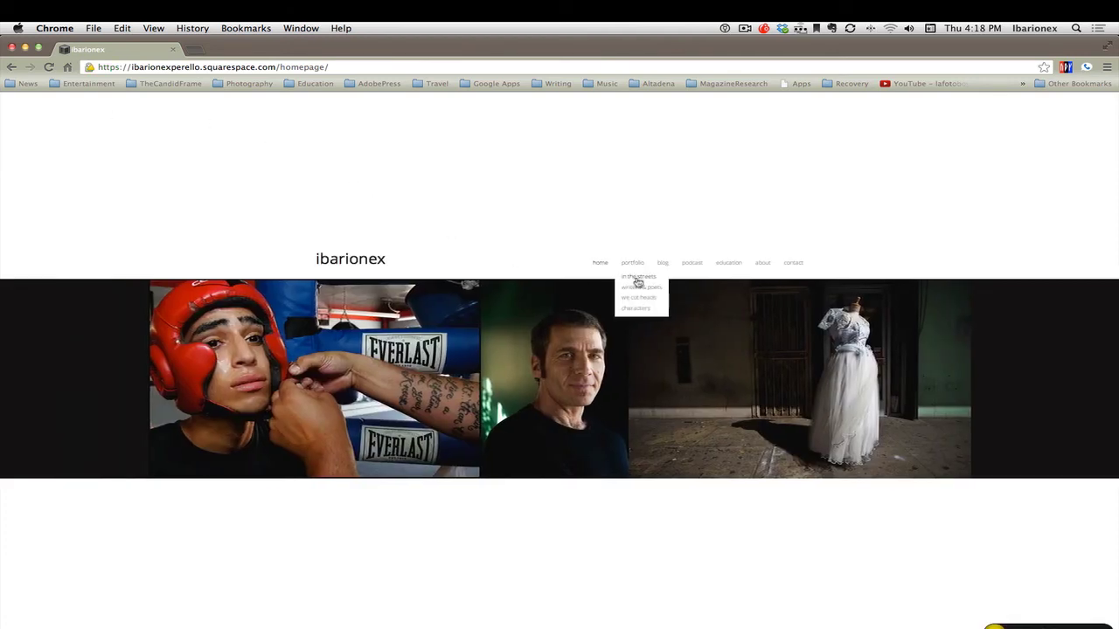
click(639, 278)
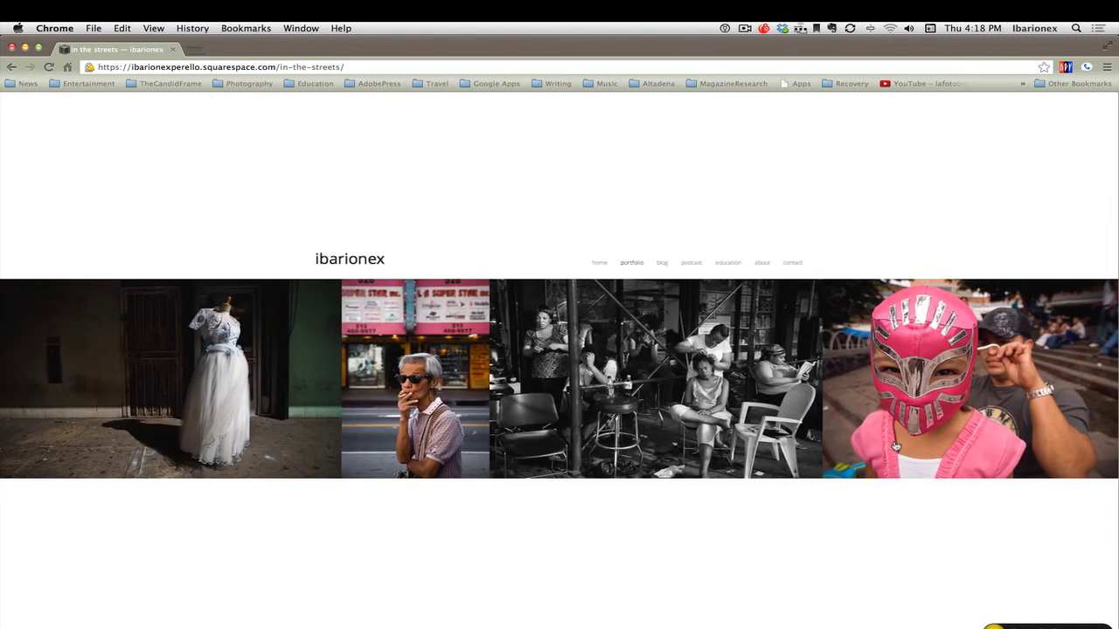
Examine the photo sequence of the in the streets gallery, from the white dress to the Metro Local bus.
scroll(1025, 417, right, 2)
scroll(1024, 417, right, 5)
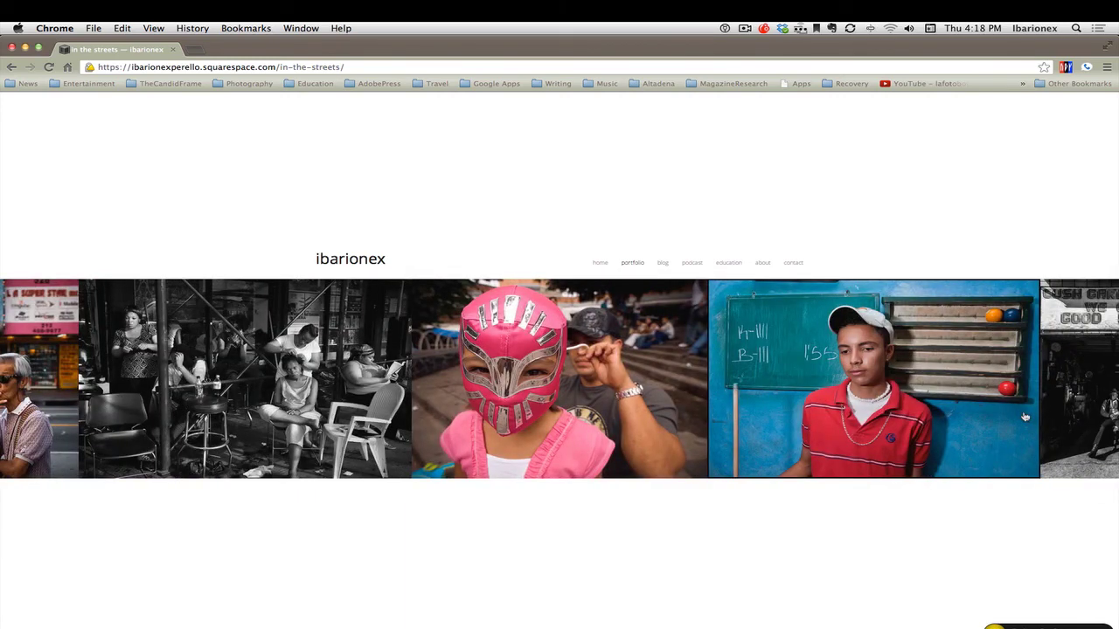
scroll(1025, 417, right, 5)
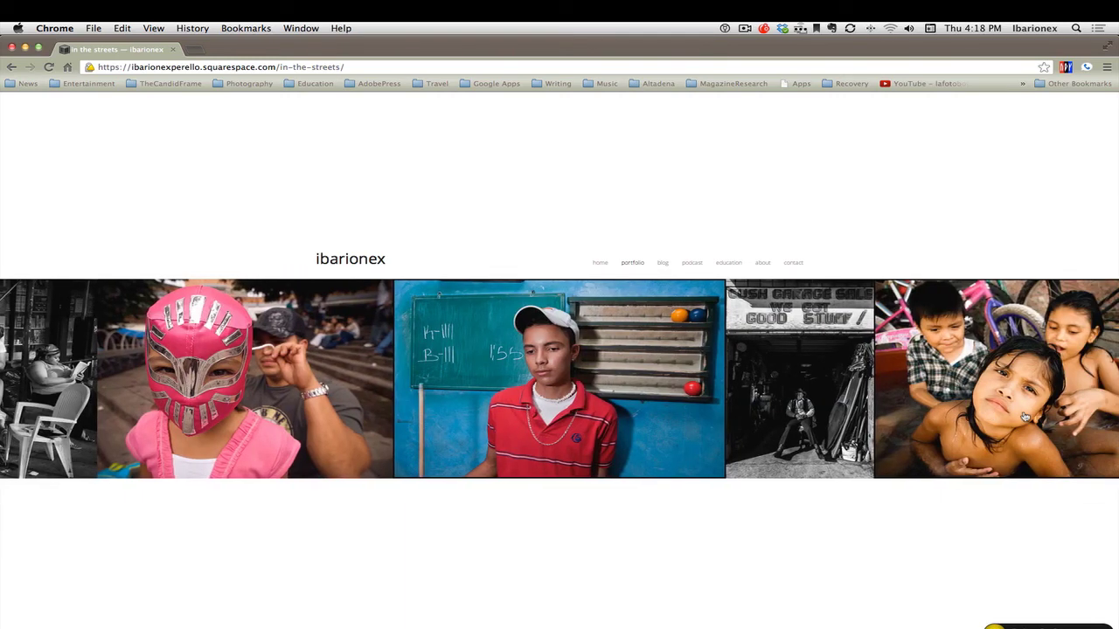
scroll(1025, 416, right, 5)
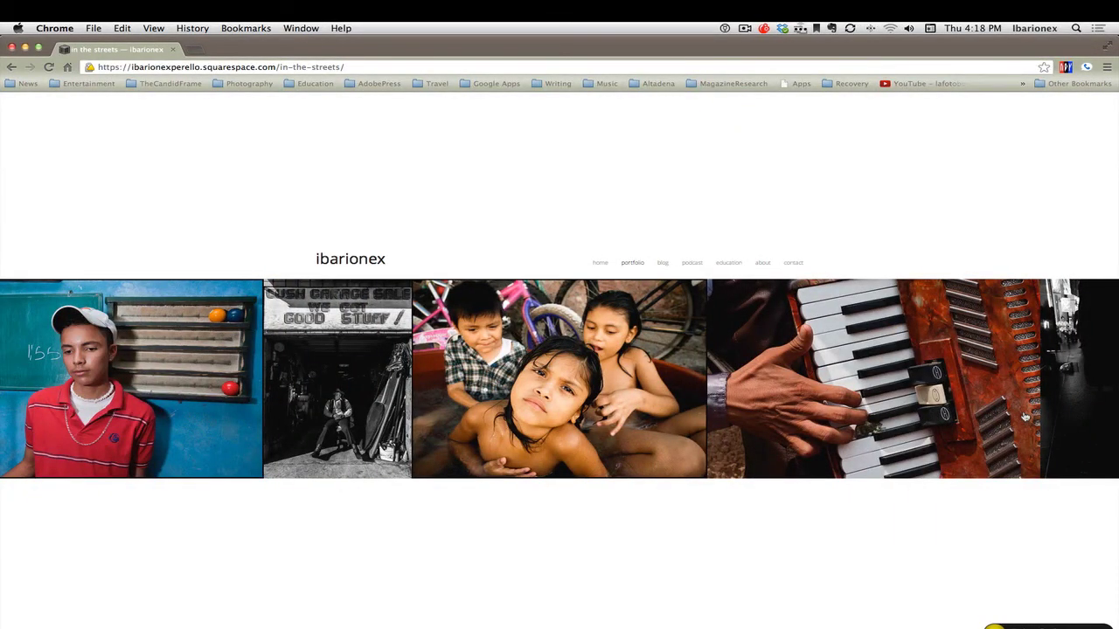
scroll(1024, 417, right, 5)
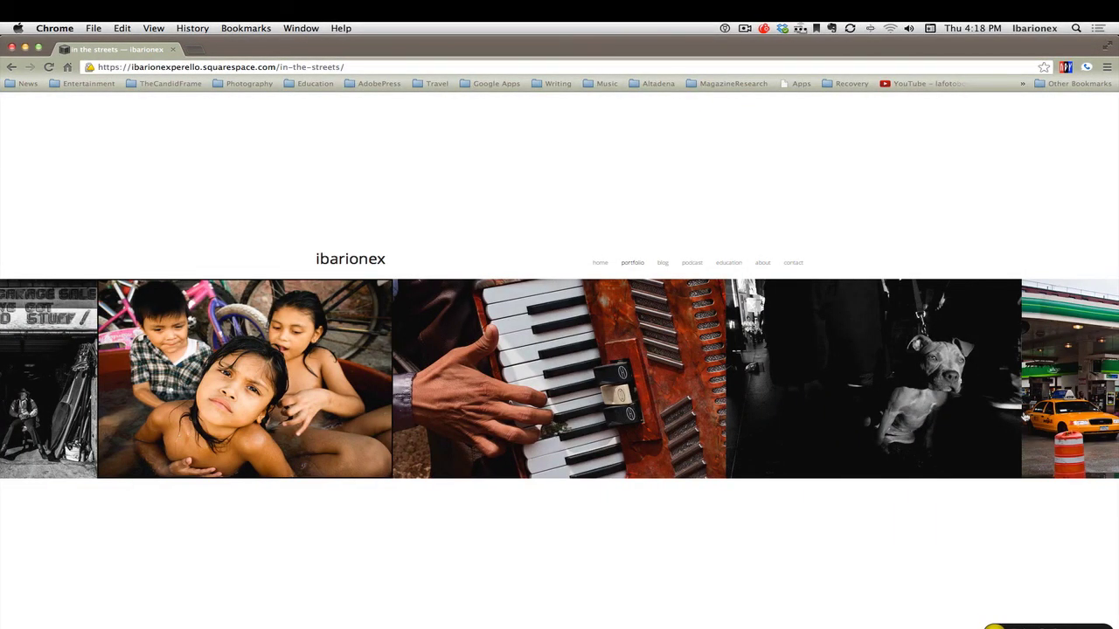
scroll(1024, 417, right, 8)
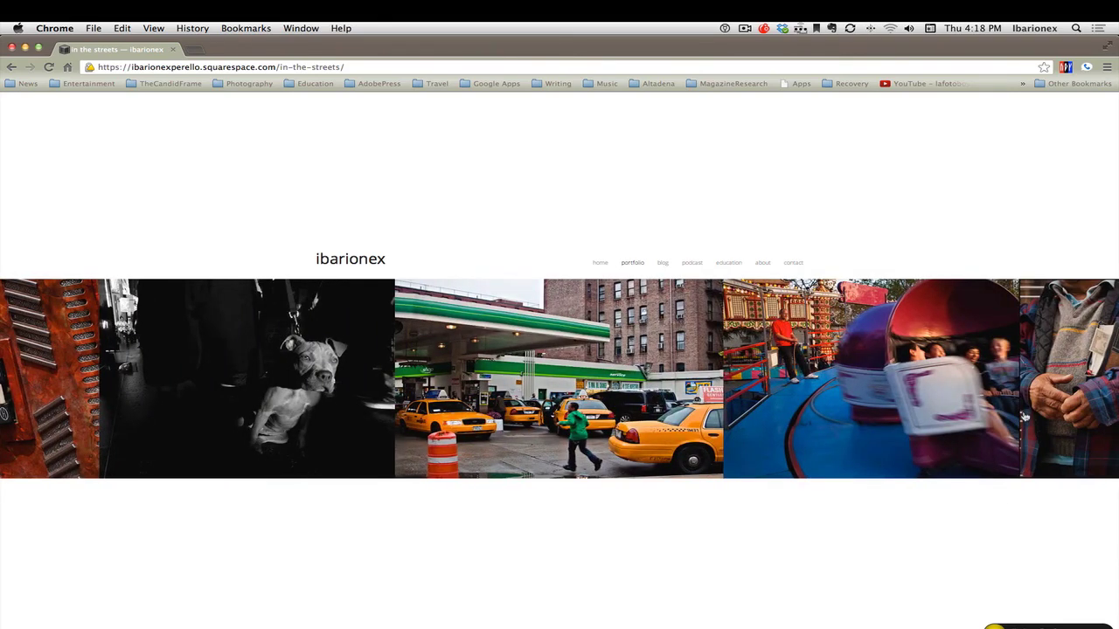
scroll(1024, 417, right, 7)
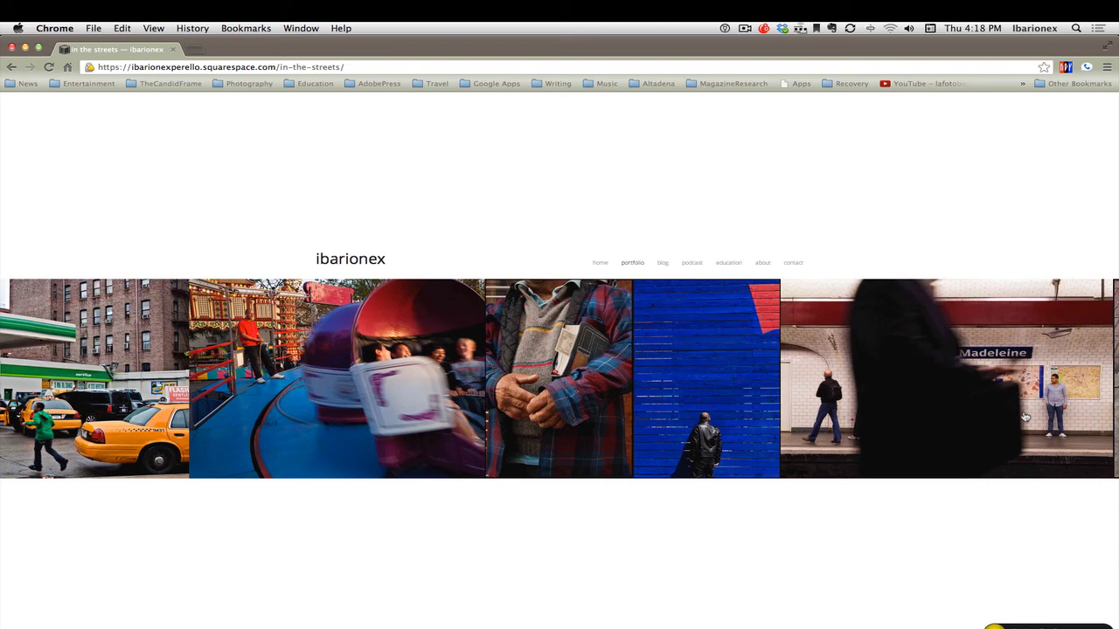
scroll(1025, 417, right, 5)
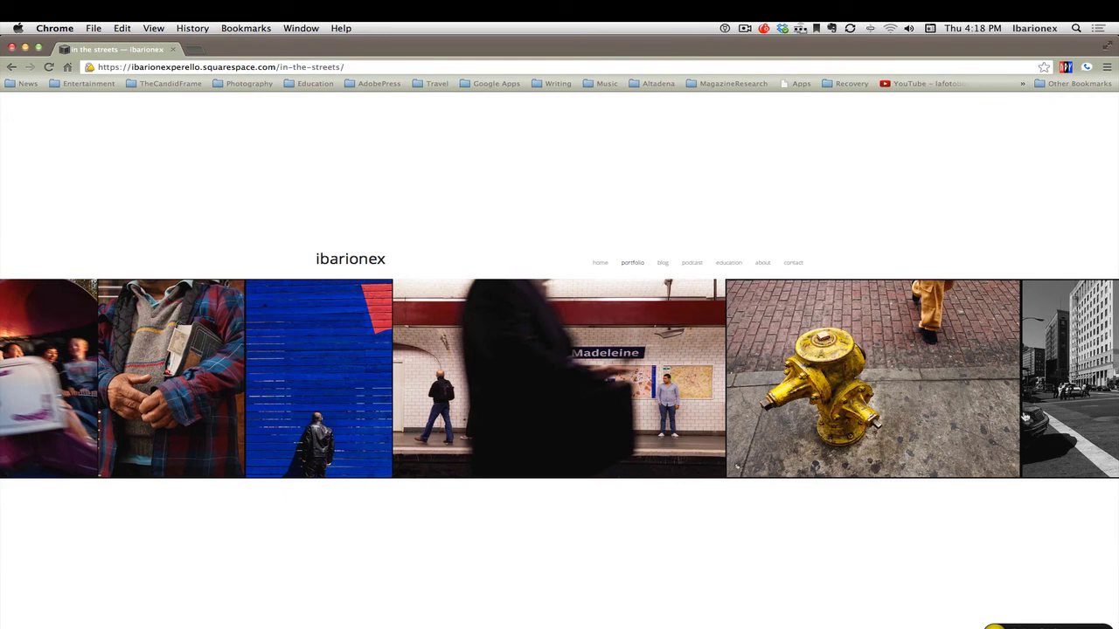
scroll(1025, 417, right, 7)
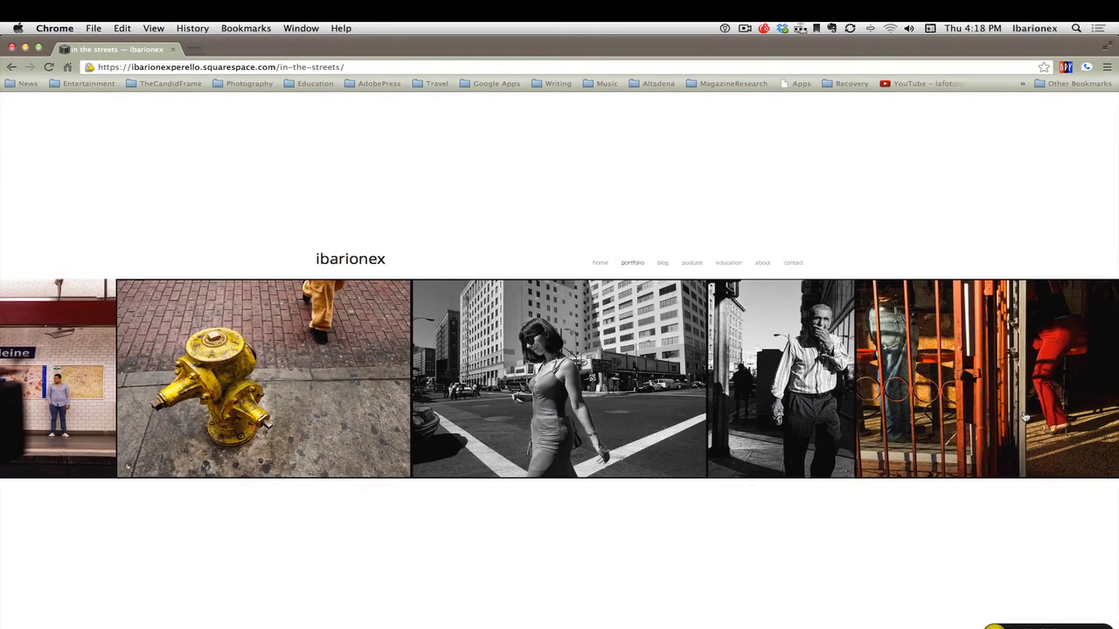
scroll(1024, 417, right, 5)
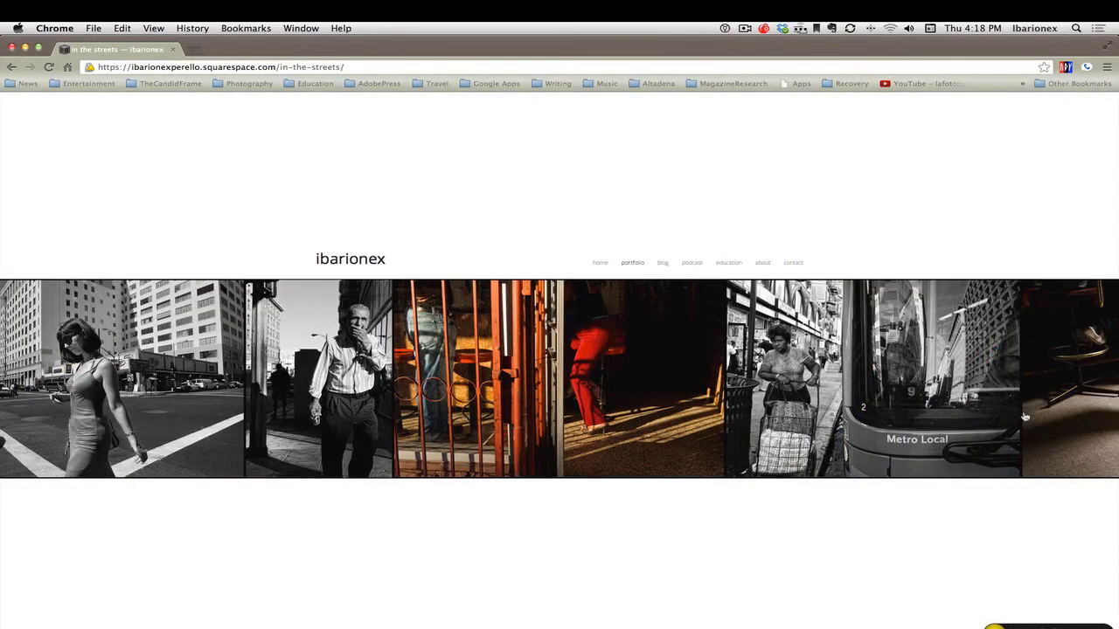